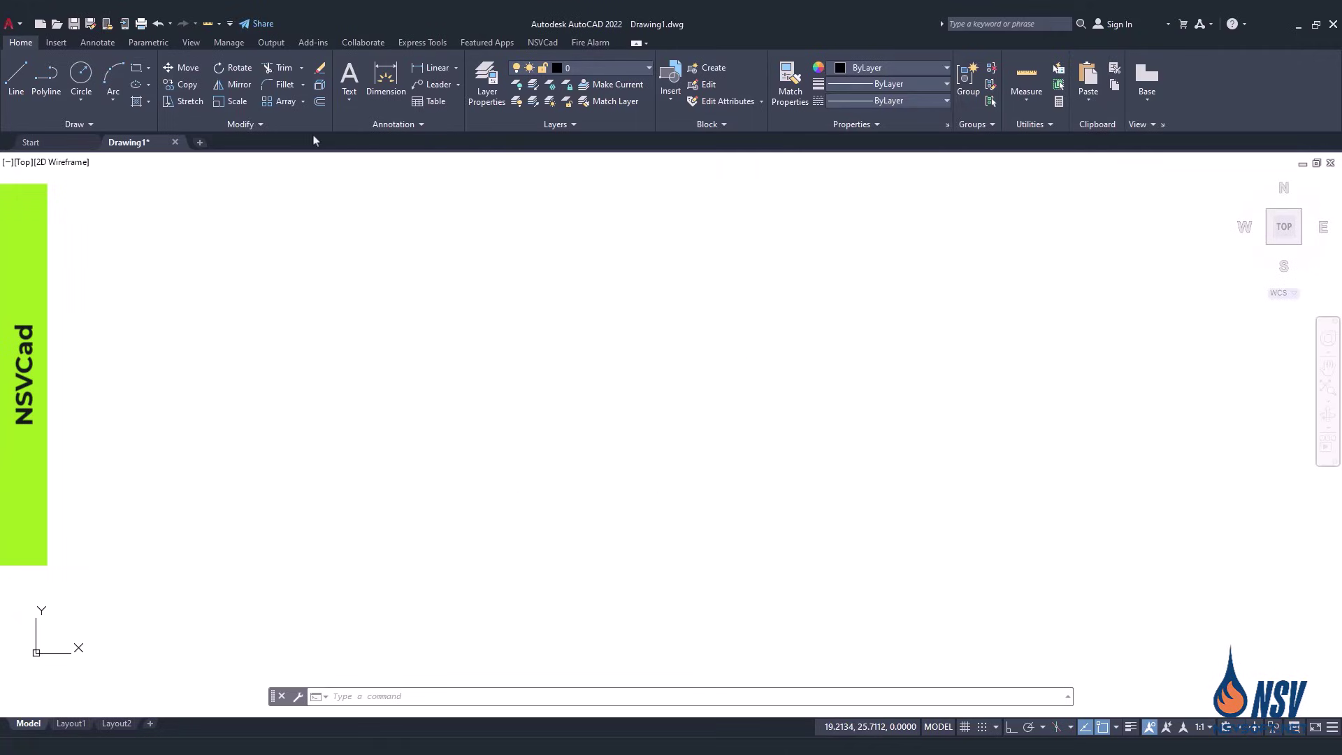
Open the Input Output Matrix editor from the Fire Alarm tab and recentre it on screen.
{"action": "left_click", "coordinate": [592, 44]}
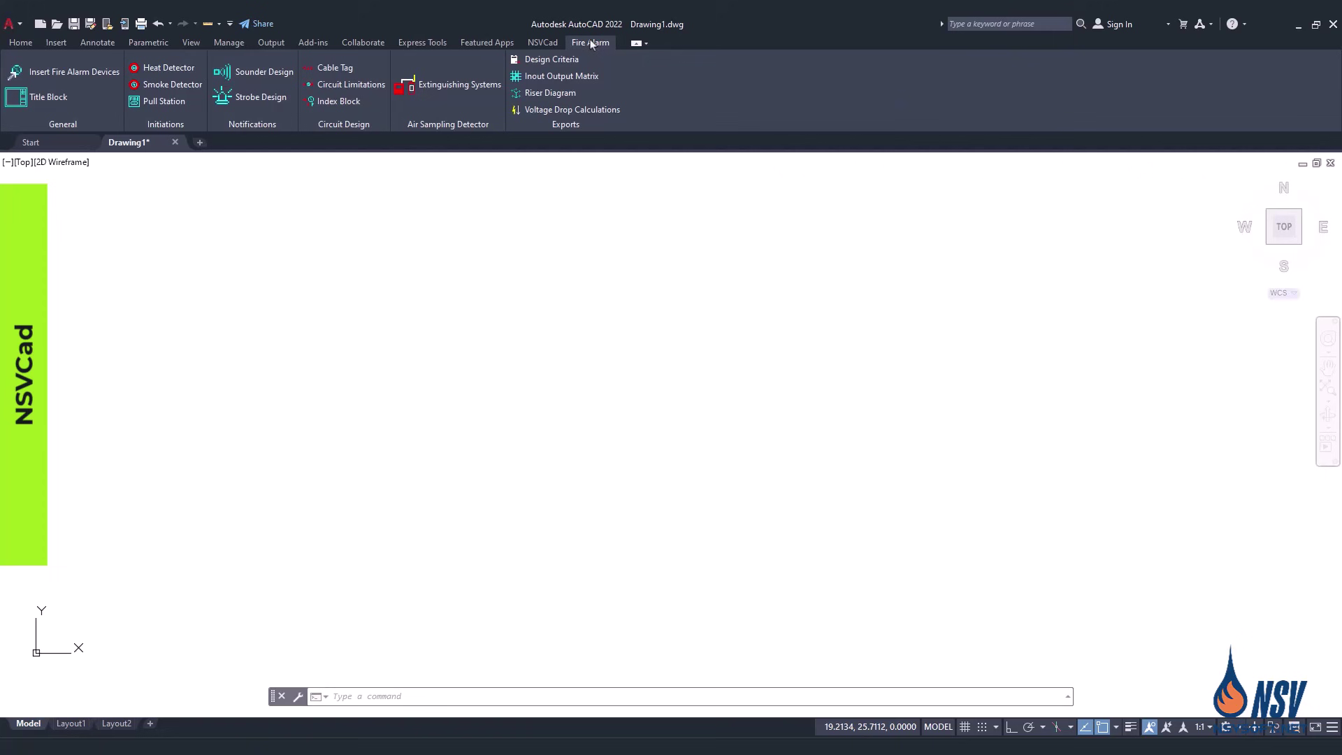
{"action": "left_click", "coordinate": [555, 77]}
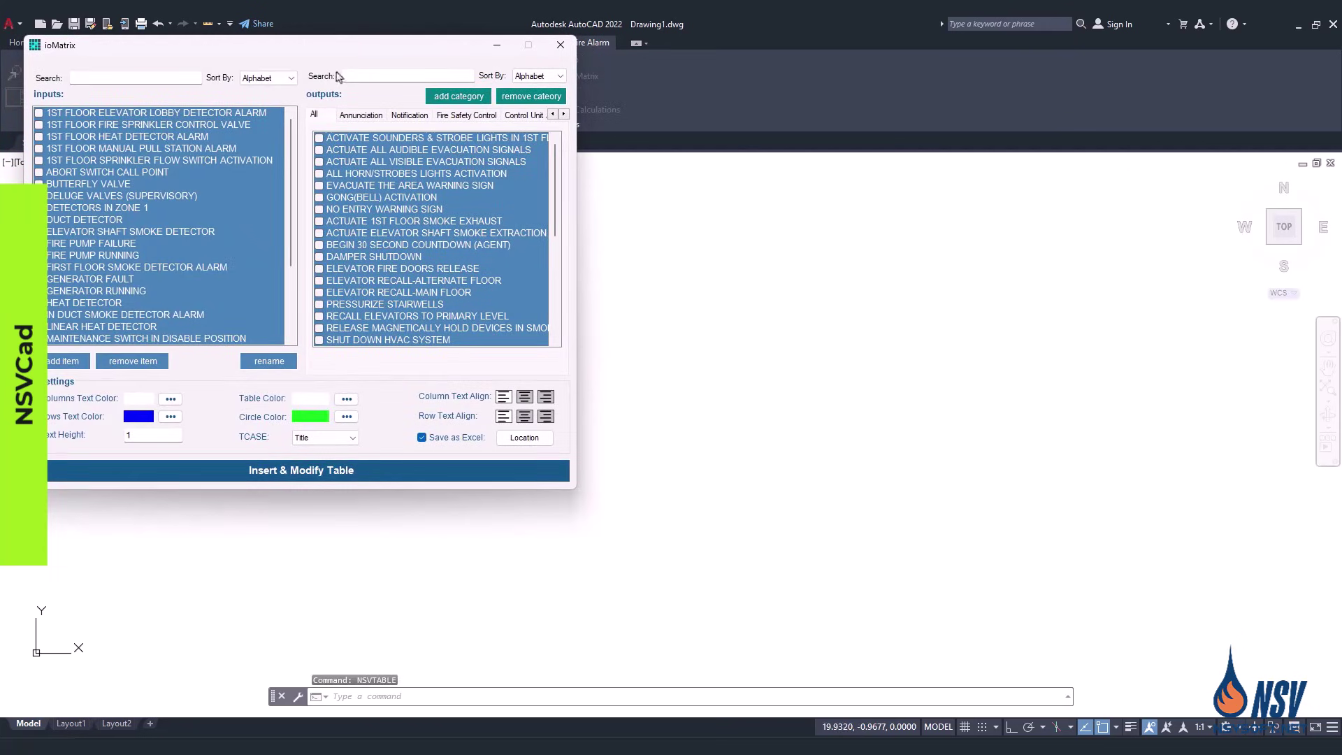
{"action": "left_click_drag", "start_coordinate": [321, 59], "coordinate": [671, 194]}
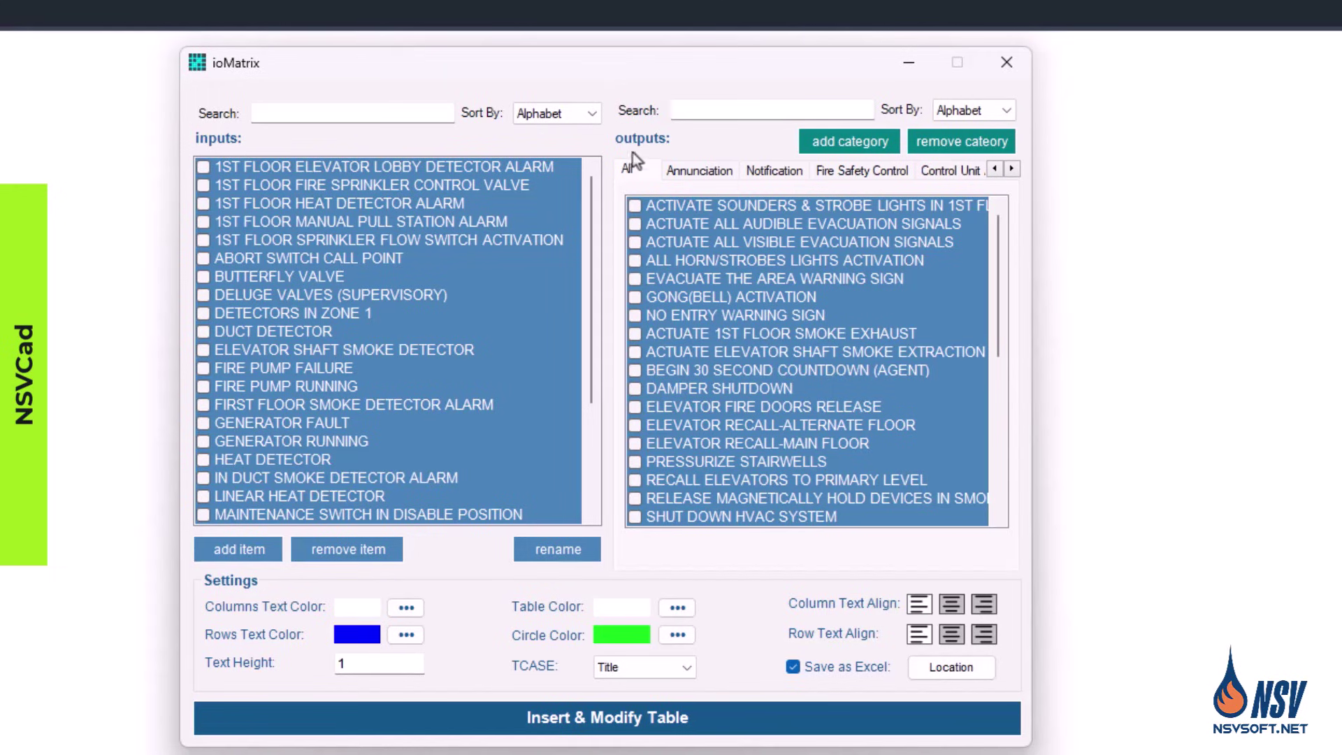
{"action": "scroll", "coordinate": [726, 233], "scroll_direction": "down", "scroll_amount": 2}
{"action": "scroll", "coordinate": [727, 280], "scroll_direction": "down", "scroll_amount": 4}
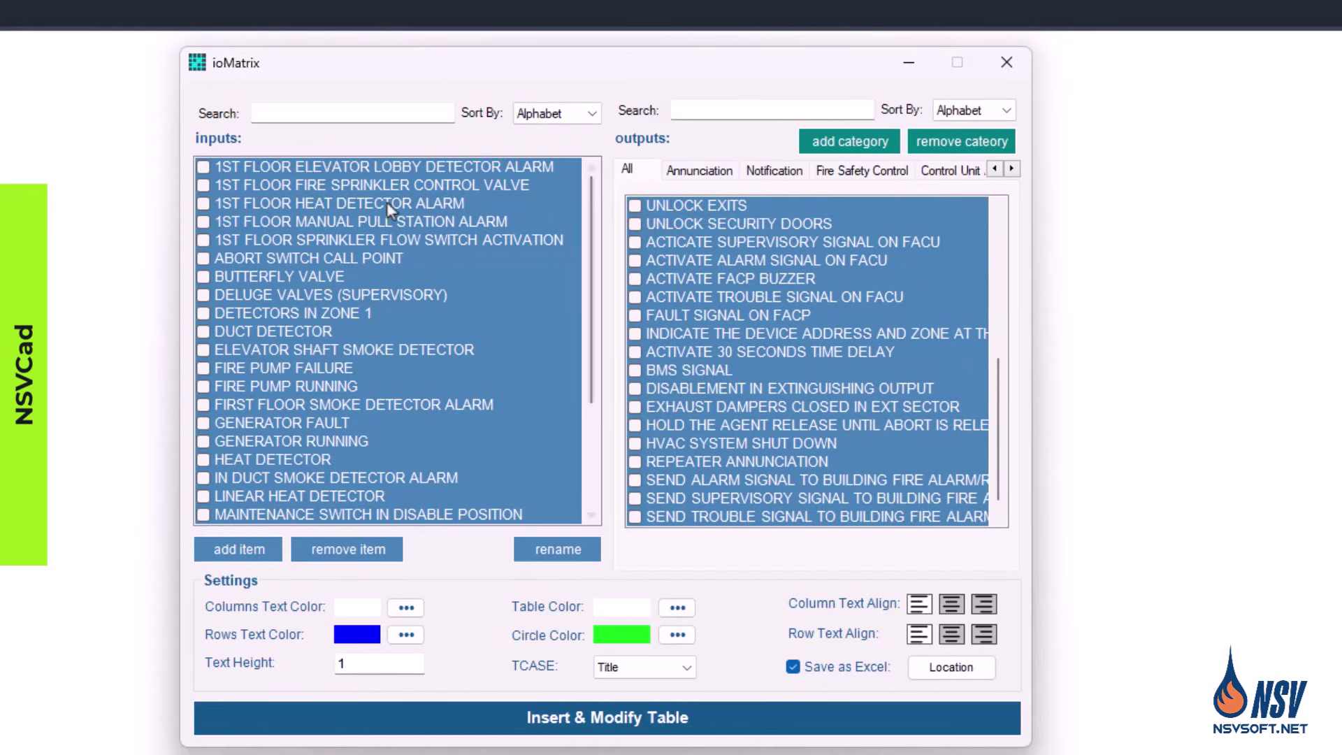
{"action": "scroll", "coordinate": [349, 231], "scroll_direction": "down", "scroll_amount": 3}
{"action": "scroll", "coordinate": [311, 266], "scroll_direction": "up", "scroll_amount": 3}
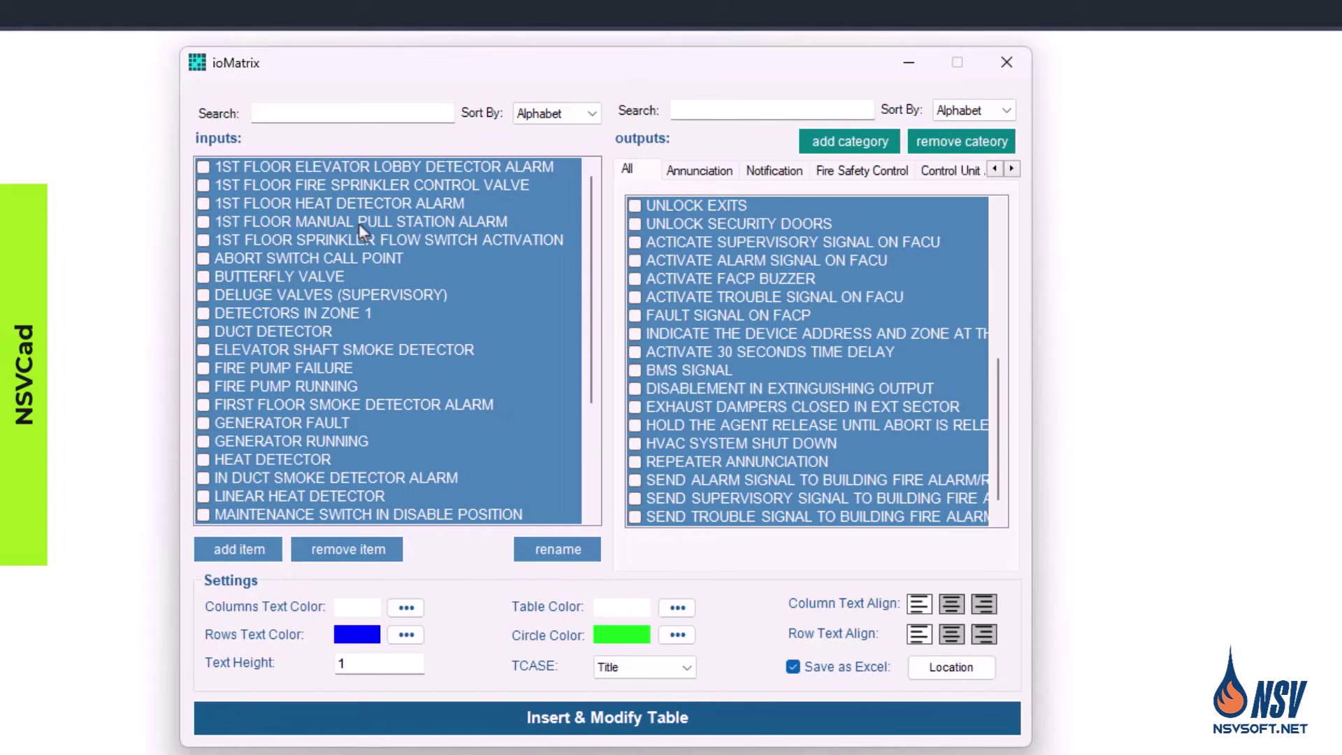
{"action": "scroll", "coordinate": [741, 278], "scroll_direction": "down", "scroll_amount": 1}
{"action": "scroll", "coordinate": [744, 393], "scroll_direction": "up", "scroll_amount": 6}
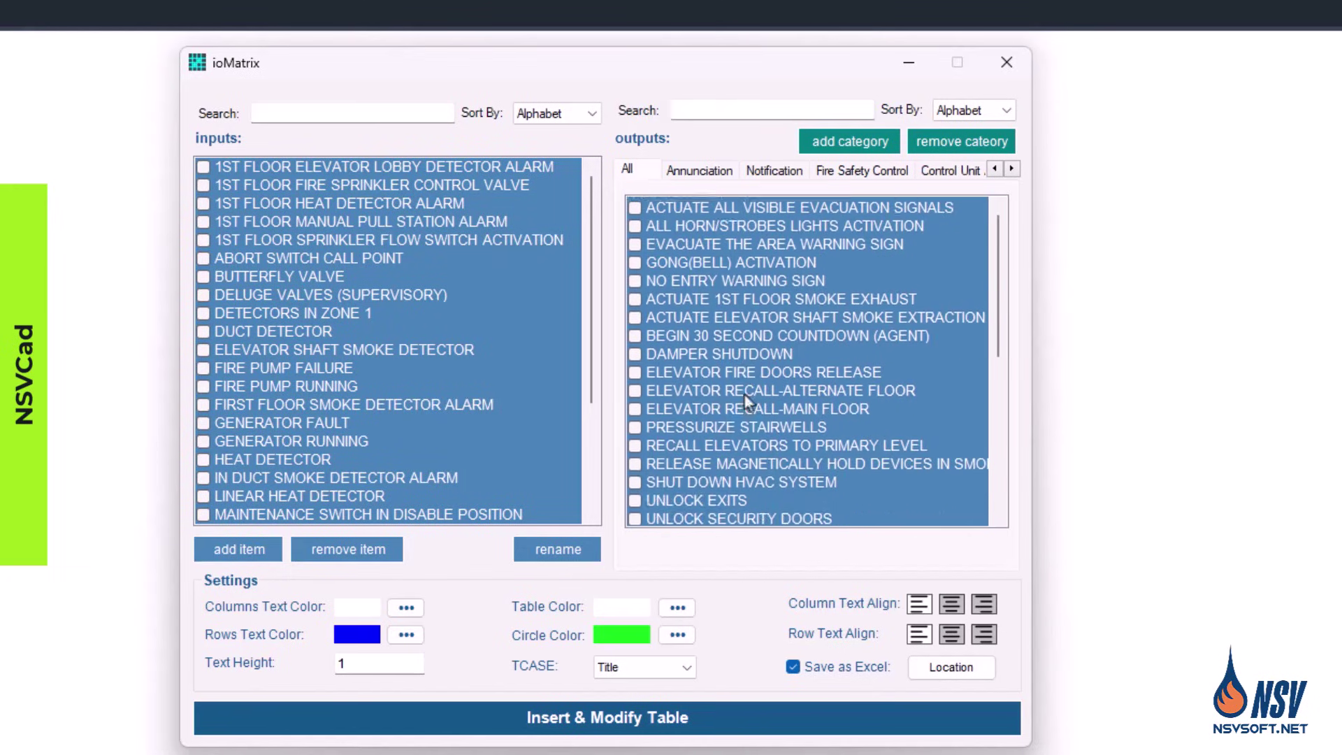
Sort both the inputs and outputs lists by Most Used.
{"action": "left_click", "coordinate": [591, 113]}
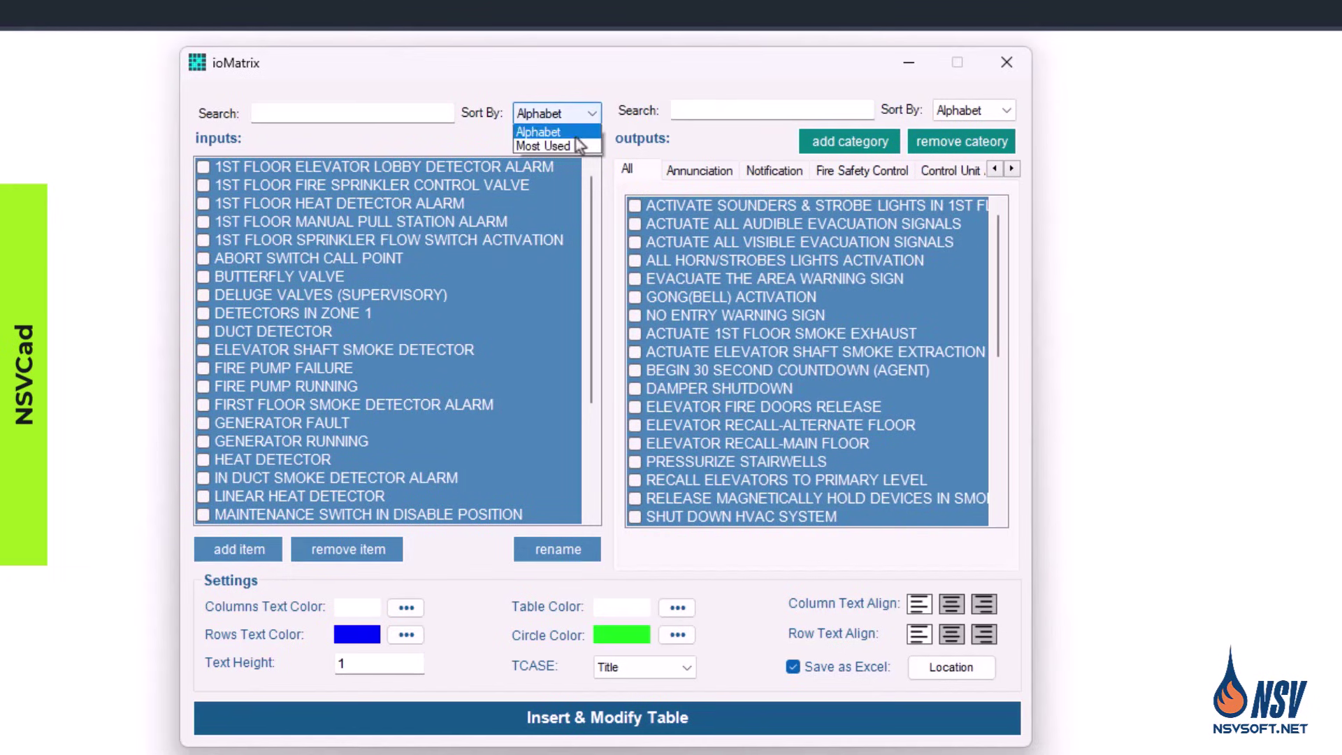
{"action": "left_click", "coordinate": [559, 143]}
{"action": "scroll", "coordinate": [535, 203], "scroll_direction": "down", "scroll_amount": 3}
{"action": "scroll", "coordinate": [494, 246], "scroll_direction": "up", "scroll_amount": 3}
{"action": "scroll", "coordinate": [762, 250], "scroll_direction": "down", "scroll_amount": 6}
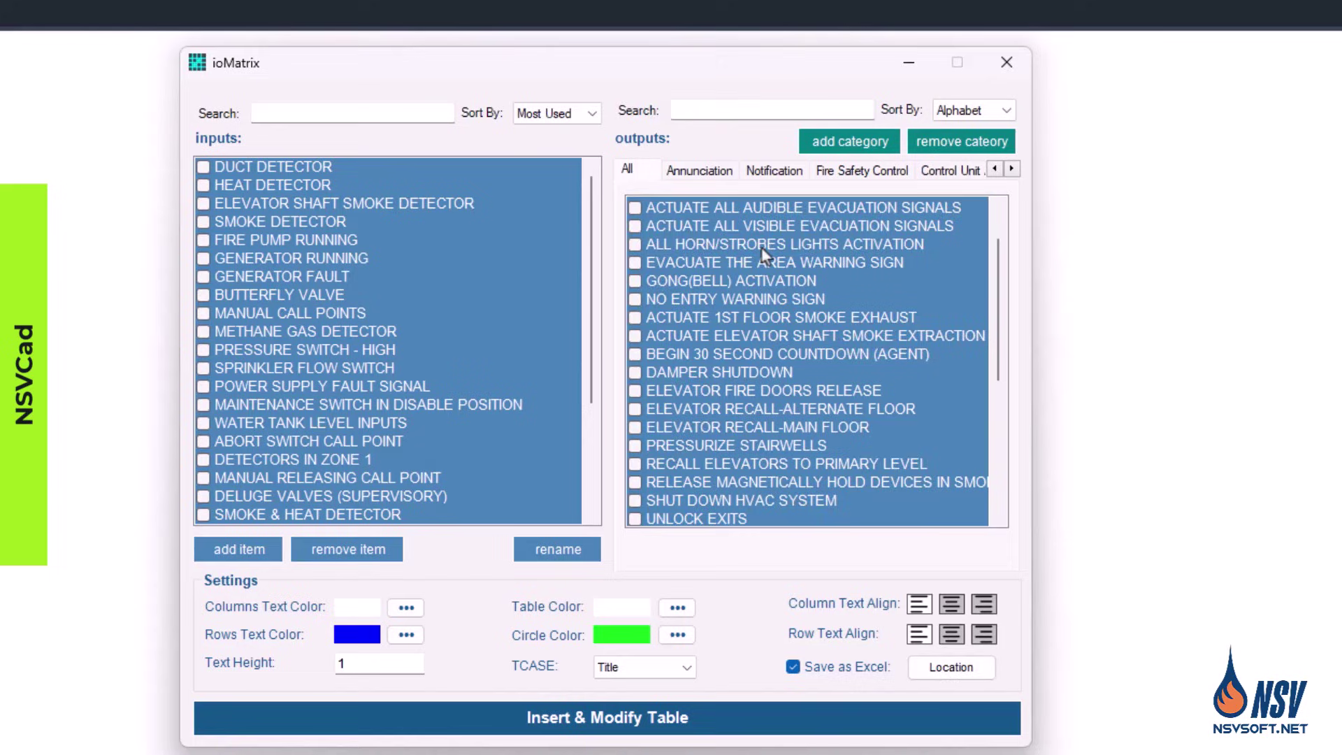
{"action": "left_click", "coordinate": [1005, 111]}
{"action": "left_click", "coordinate": [963, 137]}
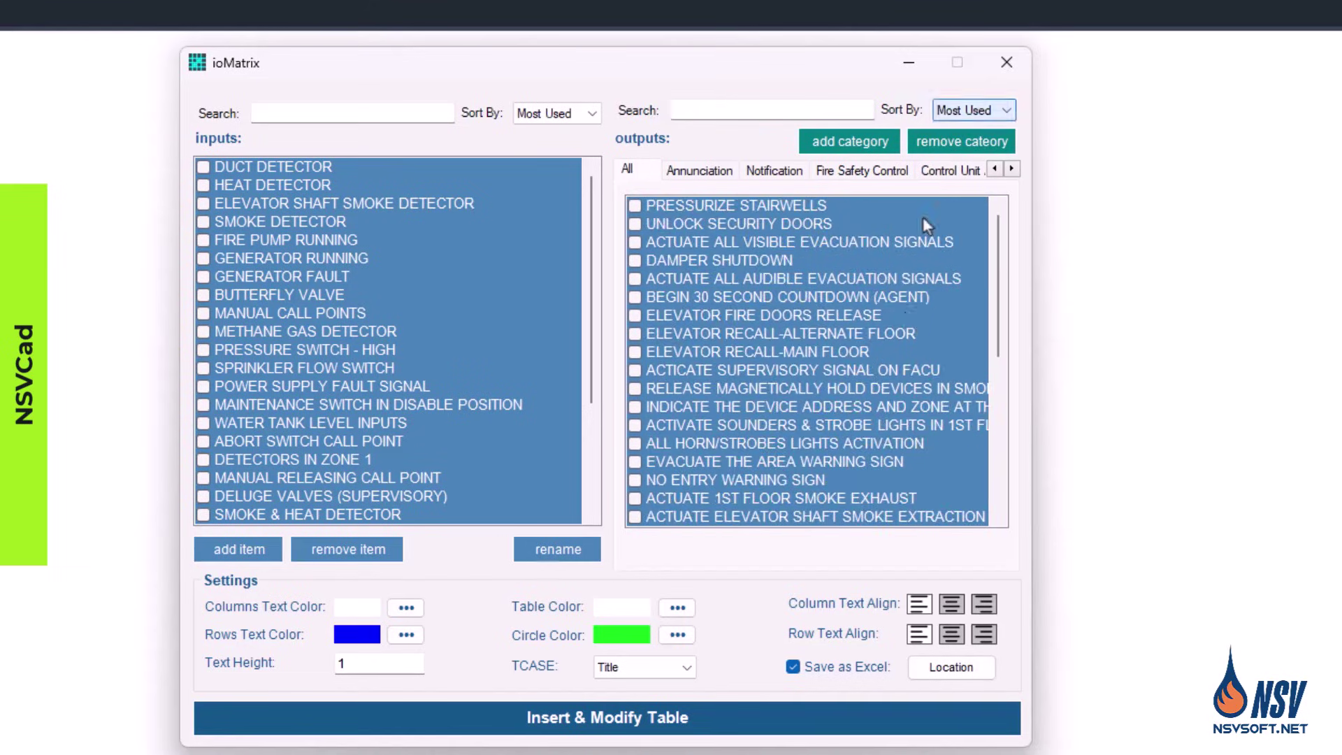
{"action": "scroll", "coordinate": [875, 344], "scroll_direction": "down", "scroll_amount": 5}
{"action": "scroll", "coordinate": [925, 249], "scroll_direction": "up", "scroll_amount": 5}
Return both the outputs and inputs lists to Alphabet ordering.
{"action": "left_click", "coordinate": [979, 110]}
{"action": "left_click", "coordinate": [961, 124]}
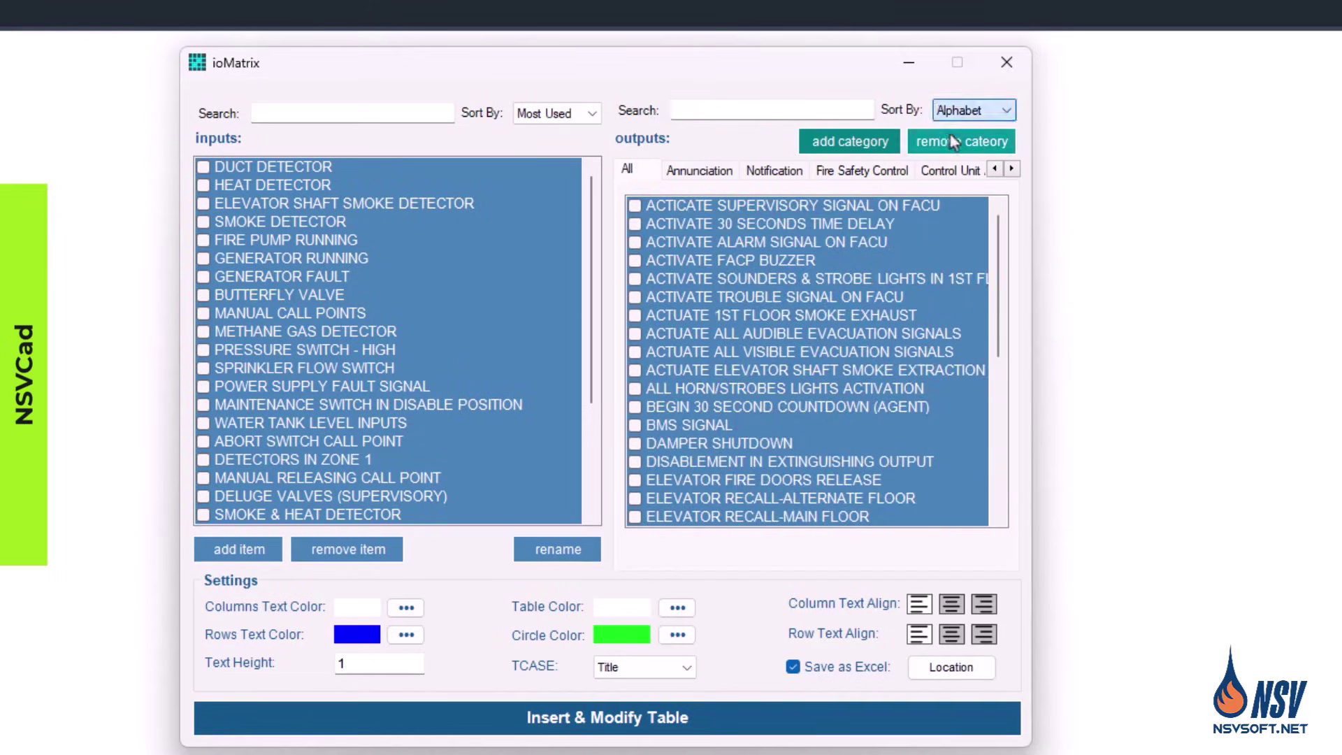
{"action": "left_click", "coordinate": [560, 113]}
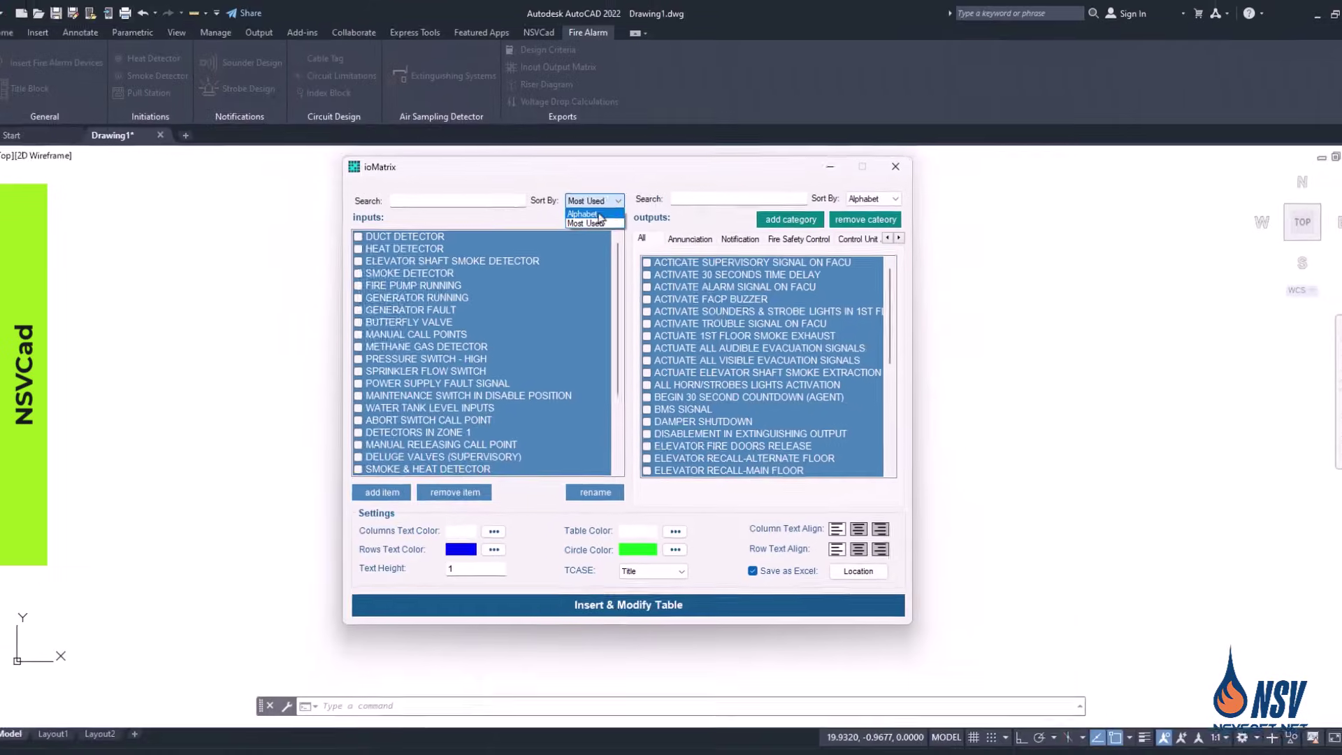
{"action": "left_click", "coordinate": [587, 214]}
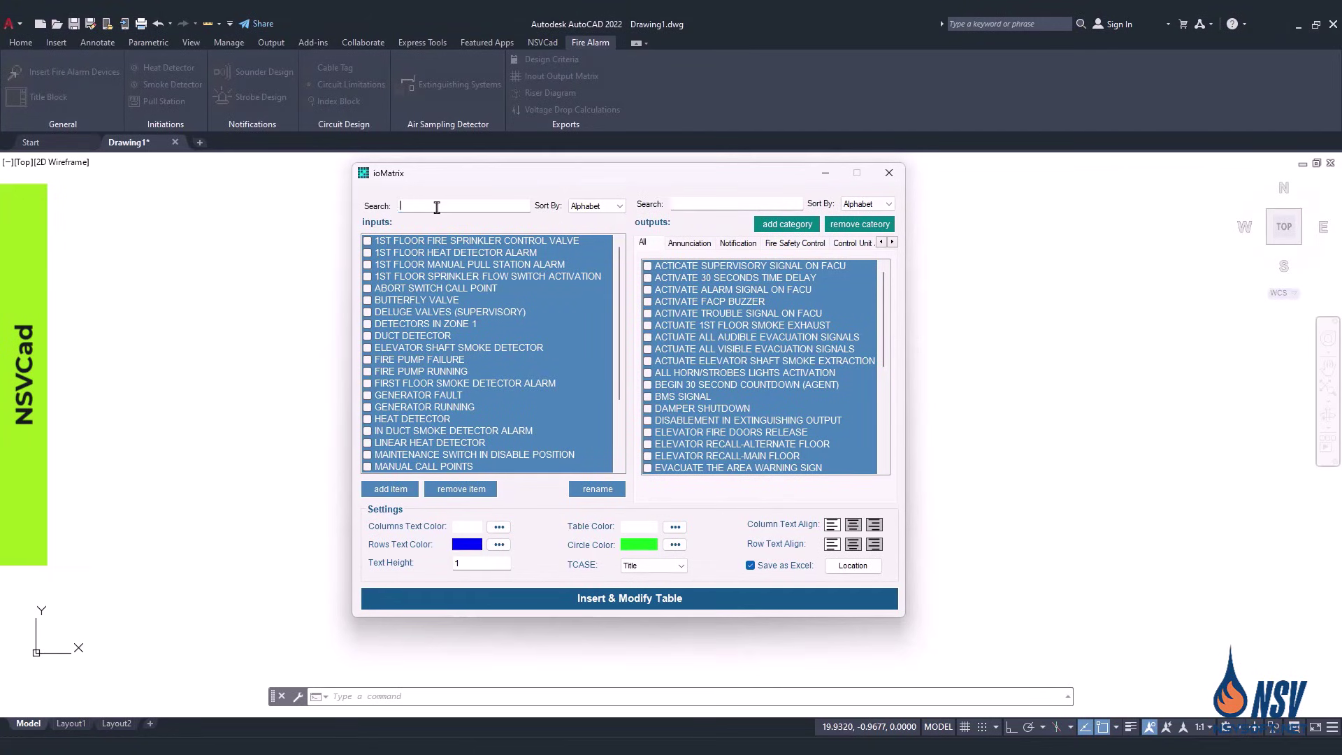
Add '1ST FLOOR ELEVATOR LOBBY DETECTOR ALARM' as a new input after trying an 'elev' search.
{"action": "type", "text": "elevator"}
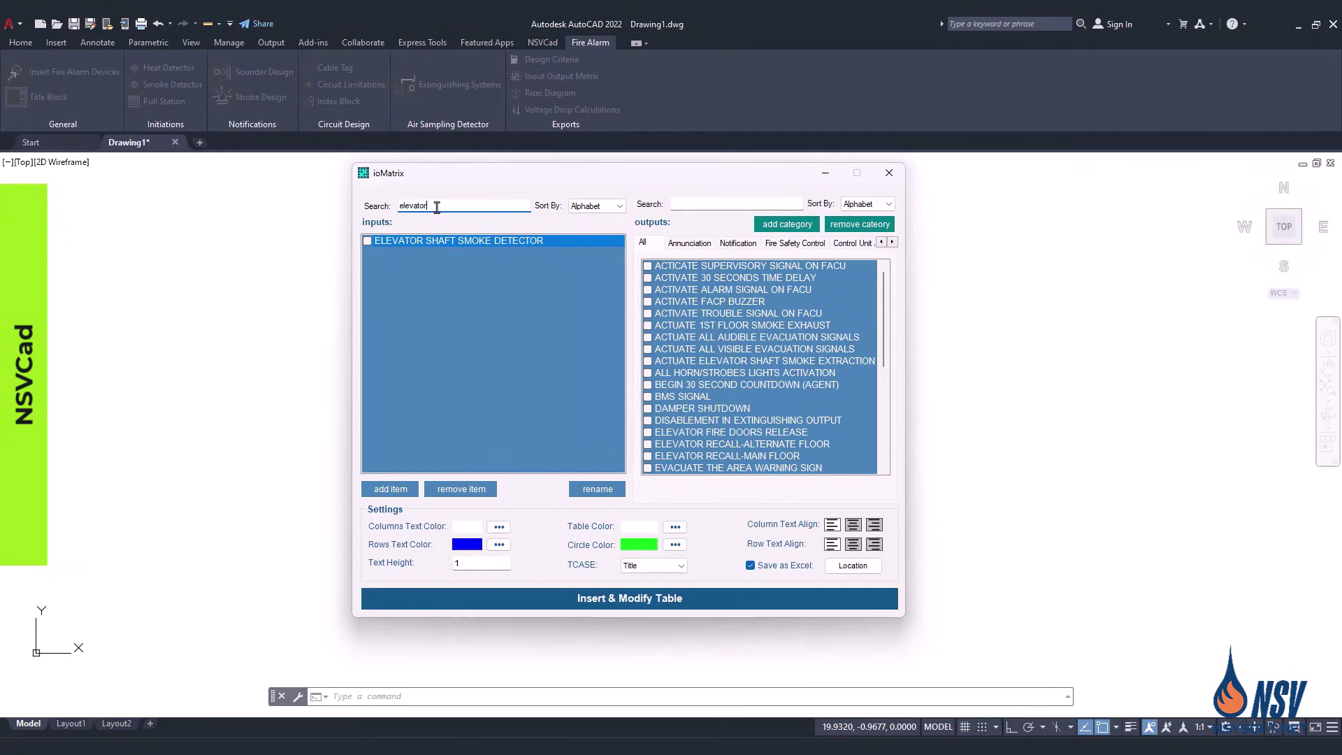
{"action": "key", "text": "BackSpace"}
{"action": "key", "text": "BackSpace"}
{"action": "key", "text": "BackSpace"}
{"action": "key", "text": "BackSpace"}
{"action": "key", "text": "BackSpace"}
{"action": "key", "text": "BackSpace"}
{"action": "key", "text": "BackSpace"}
{"action": "key", "text": "BackSpace"}
{"action": "left_click", "coordinate": [390, 488]}
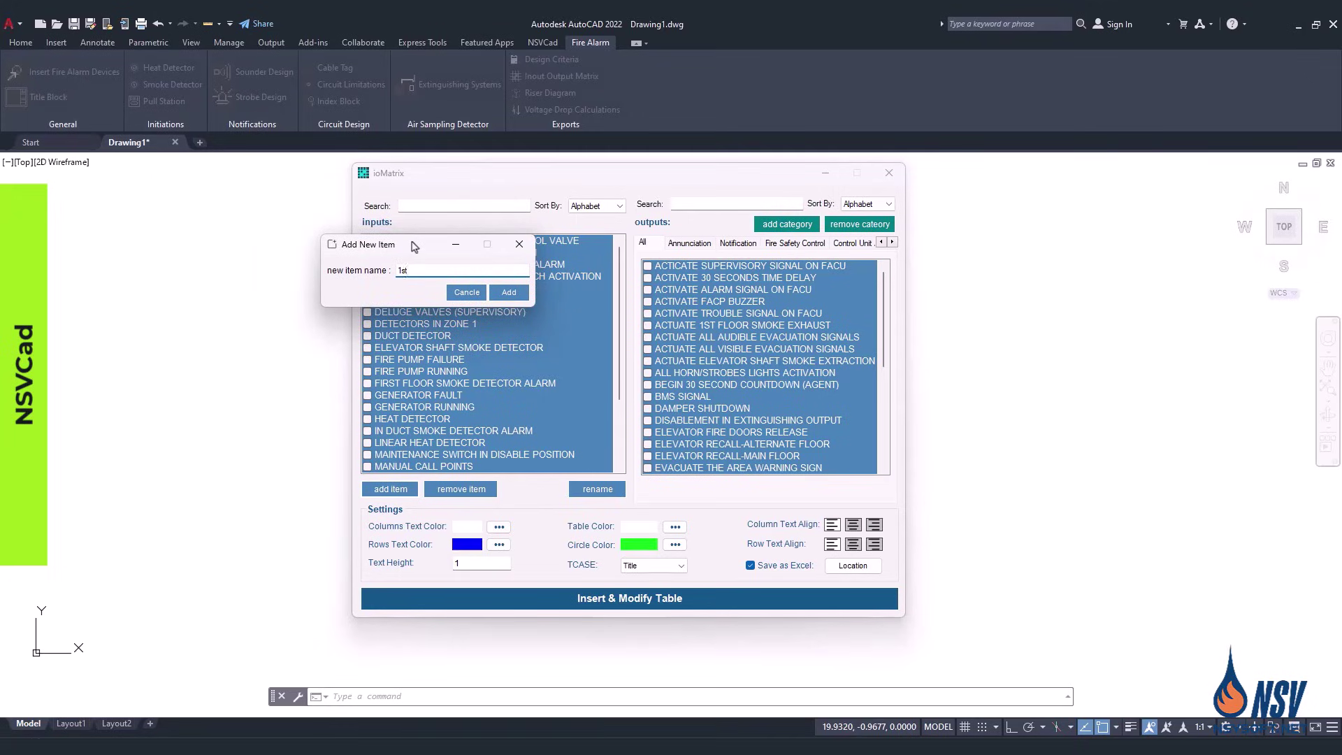
{"action": "type", "text": "1ST FLOOR"}
{"action": "type", "text": " ELEVATOR LOBBY"}
{"action": "type", "text": " DETECTOR ALARM"}
{"action": "left_click", "coordinate": [508, 294]}
{"action": "left_click", "coordinate": [489, 242]}
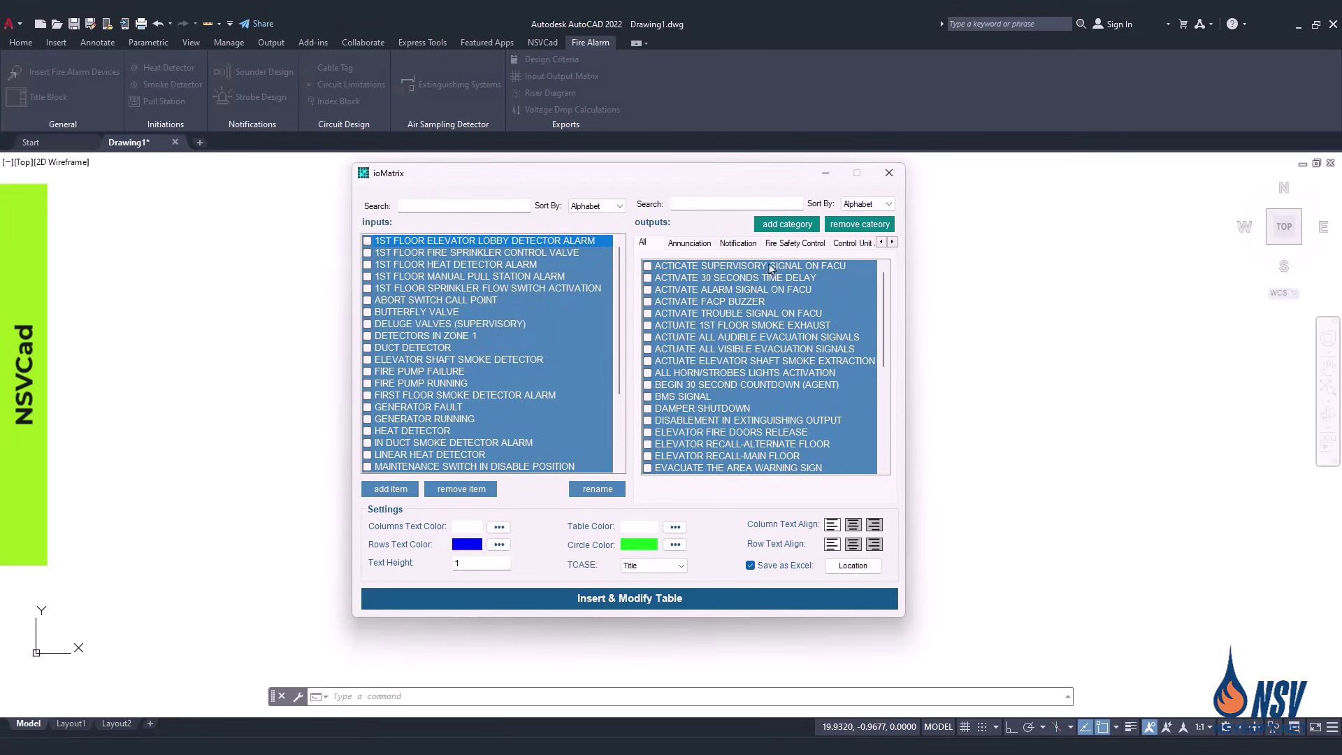
Search the outputs list for 'STROBE', then clear the filter.
{"action": "left_click", "coordinate": [755, 210]}
{"action": "type", "text": "S"}
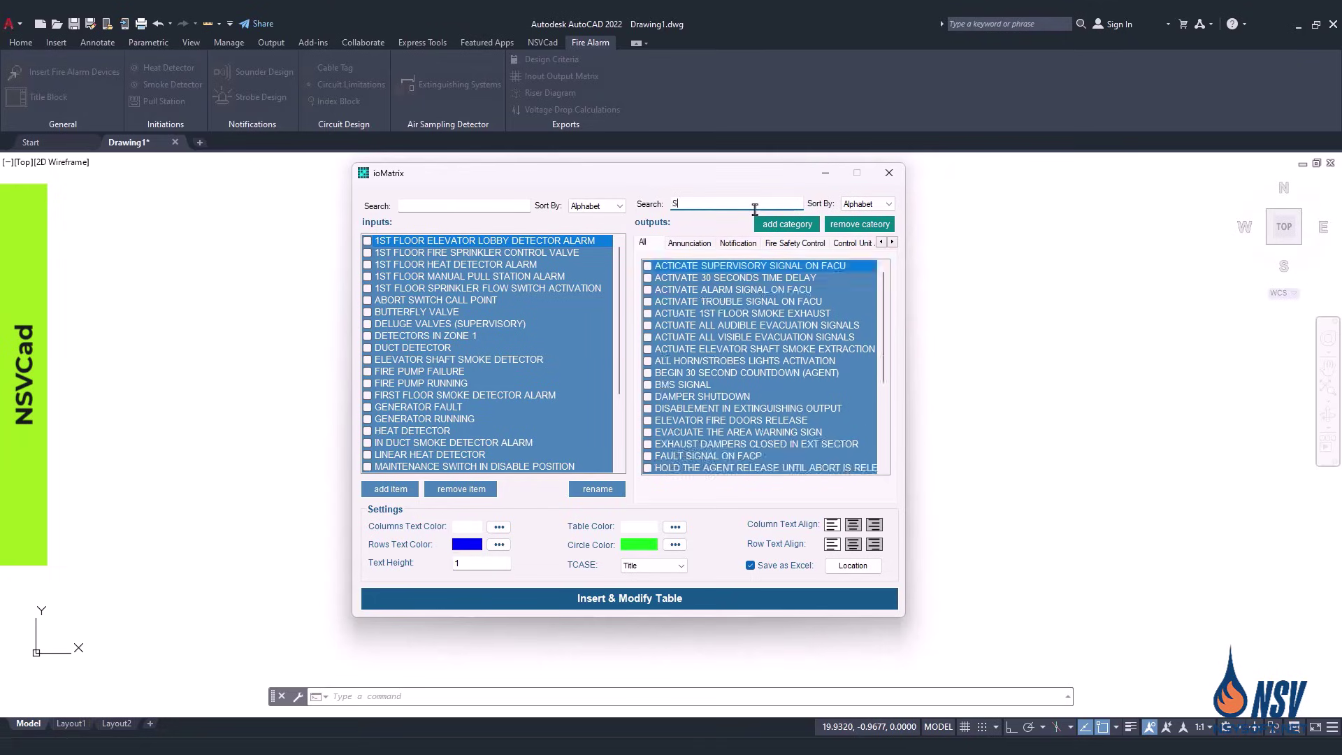
{"action": "type", "text": "TROBE"}
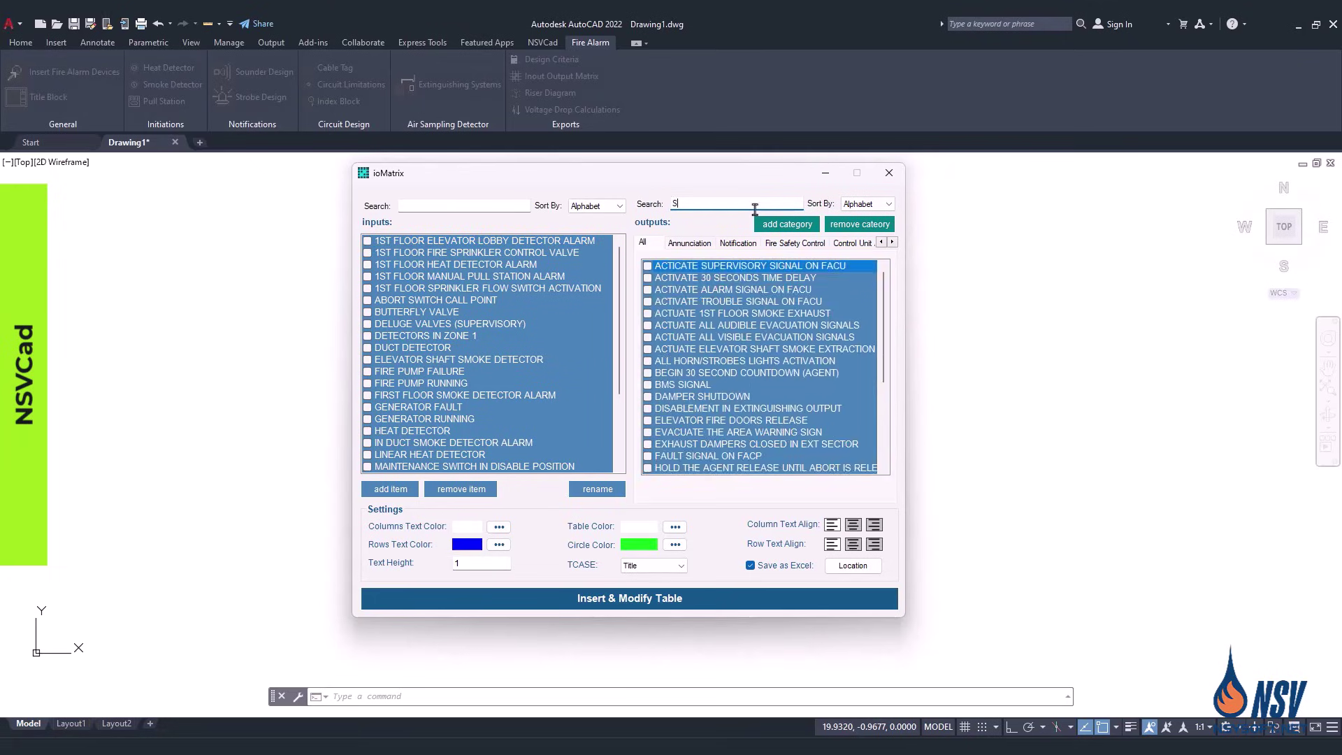
{"action": "key", "text": "BackSpace"}
{"action": "key", "text": "BackSpace"}
{"action": "key", "text": "BackSpace"}
{"action": "key", "text": "BackSpace"}
{"action": "key", "text": "BackSpace"}
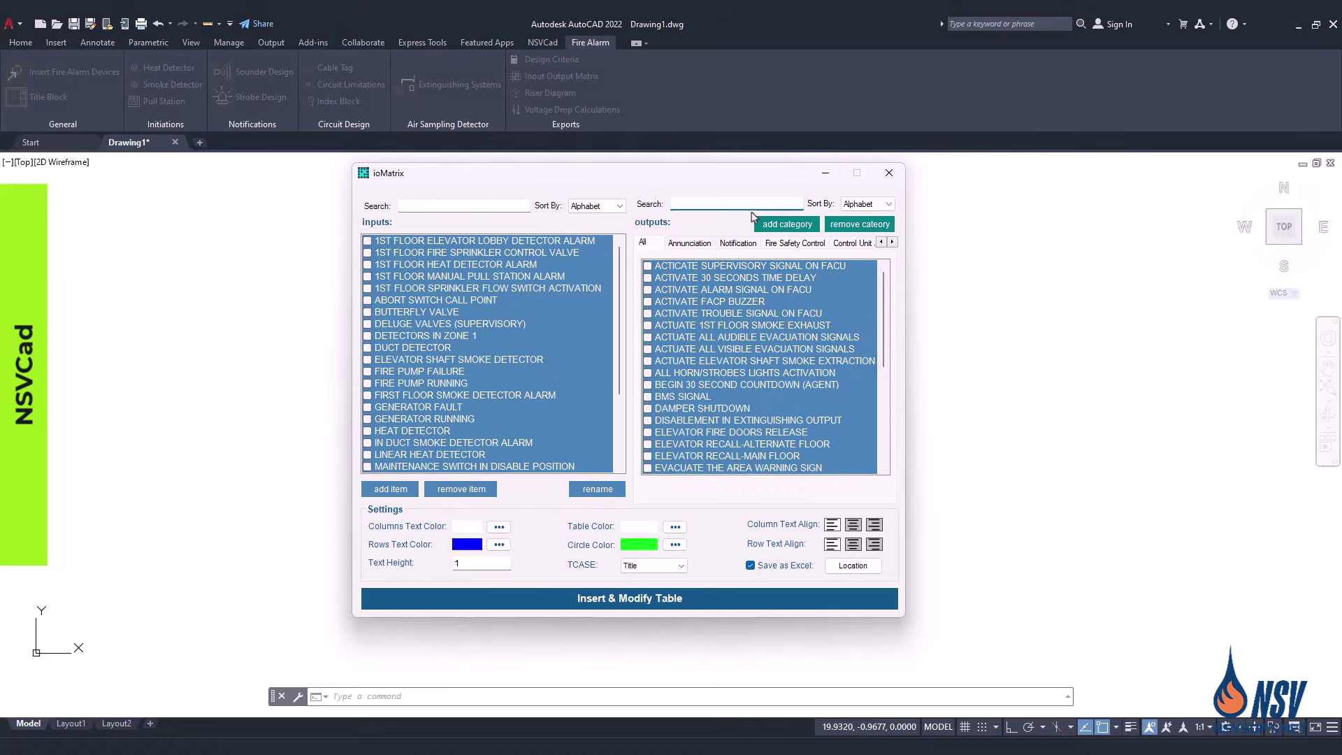
Add output 'ACTIVATE SOUNDERS & STROBE LIGHTS IN 1ST FLOOR' under the Notification category.
{"action": "left_click", "coordinate": [738, 242]}
{"action": "left_click", "coordinate": [672, 490]}
{"action": "left_click_drag", "start_coordinate": [158, 81], "coordinate": [621, 294]}
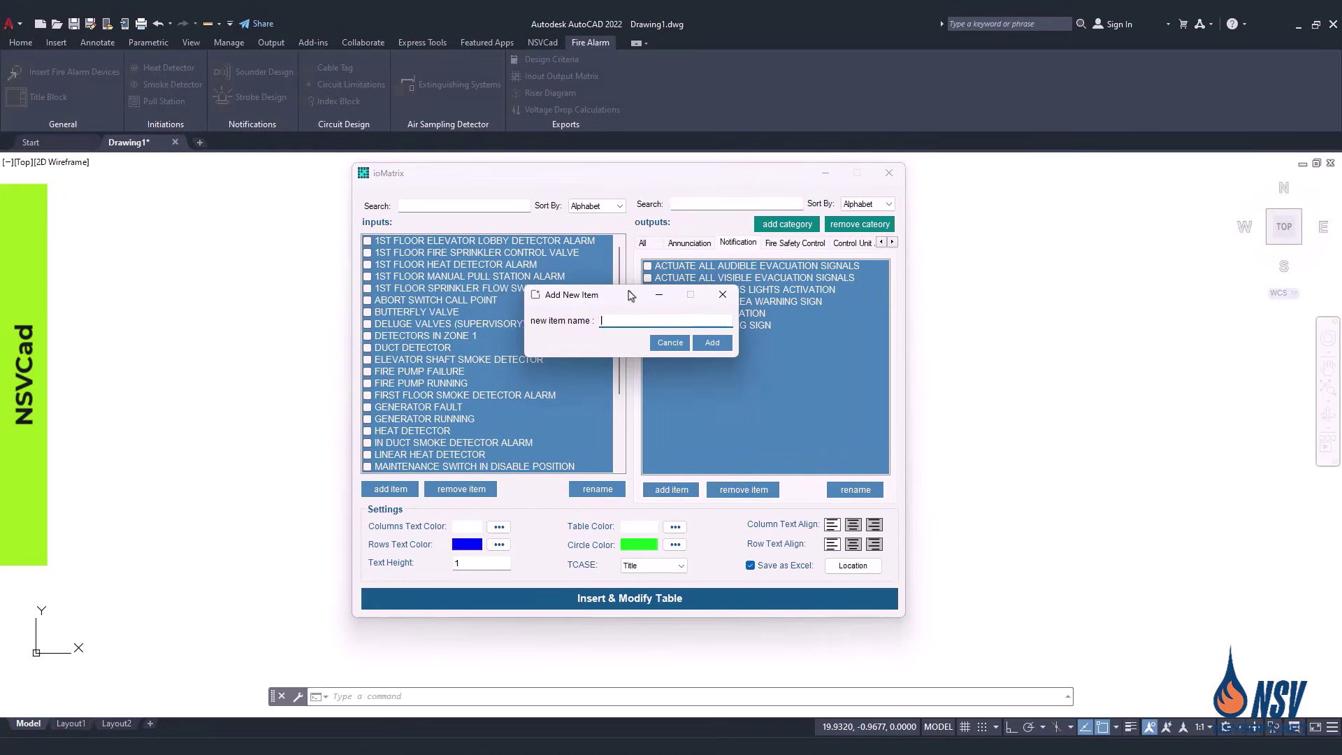
{"action": "type", "text": "ACTIVATE"}
{"action": "type", "text": " SOUNDERS "}
{"action": "type", "text": "& STR"}
{"action": "type", "text": "OBE LIGHT"}
{"action": "type", "text": "S IN 1ST"}
{"action": "type", "text": " FLOOR"}
{"action": "left_click", "coordinate": [712, 342]}
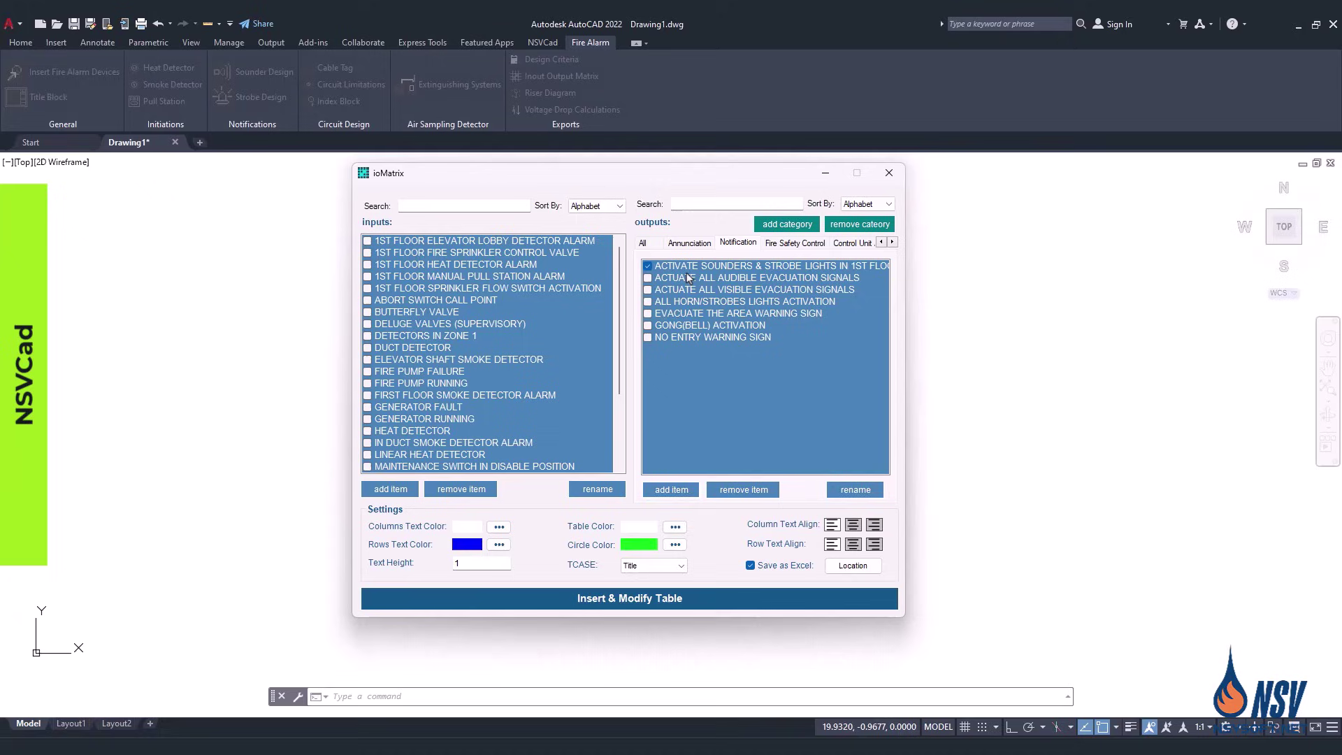
Search outputs for 'ESCALATOR', then create a new output category named EVACUATION.
{"action": "left_click", "coordinate": [709, 203]}
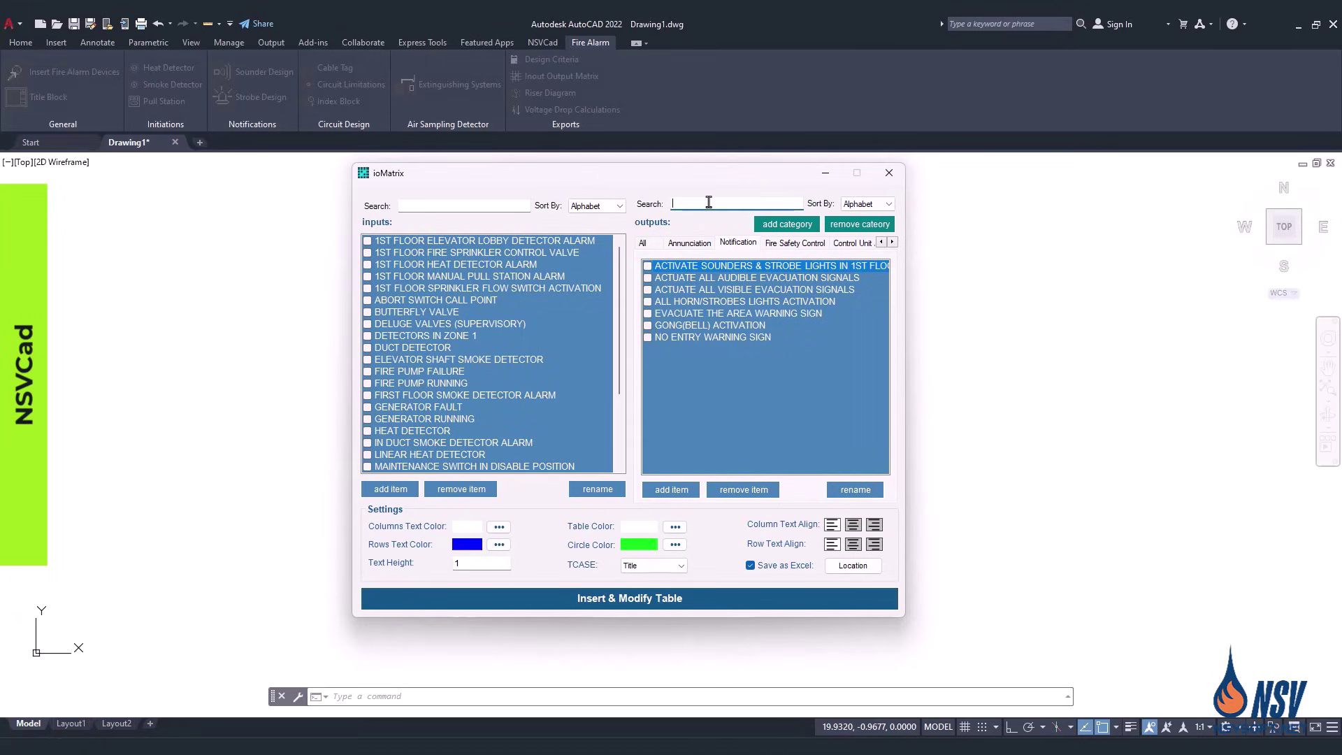
{"action": "type", "text": "ESCALATOR"}
{"action": "key", "text": "BackSpace"}
{"action": "key", "text": "BackSpace"}
{"action": "key", "text": "BackSpace"}
{"action": "key", "text": "BackSpace"}
{"action": "key", "text": "BackSpace"}
{"action": "key", "text": "BackSpace"}
{"action": "key", "text": "BackSpace"}
{"action": "key", "text": "BackSpace"}
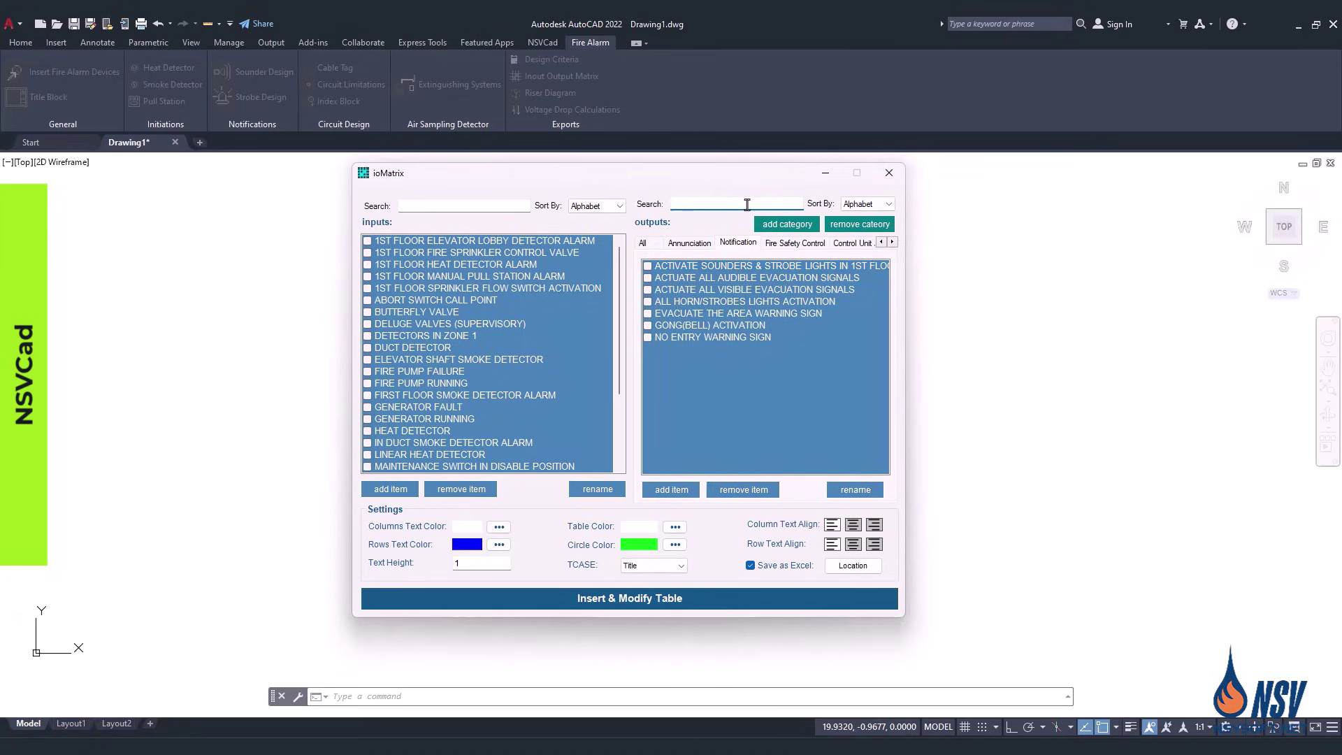
{"action": "left_click", "coordinate": [788, 224]}
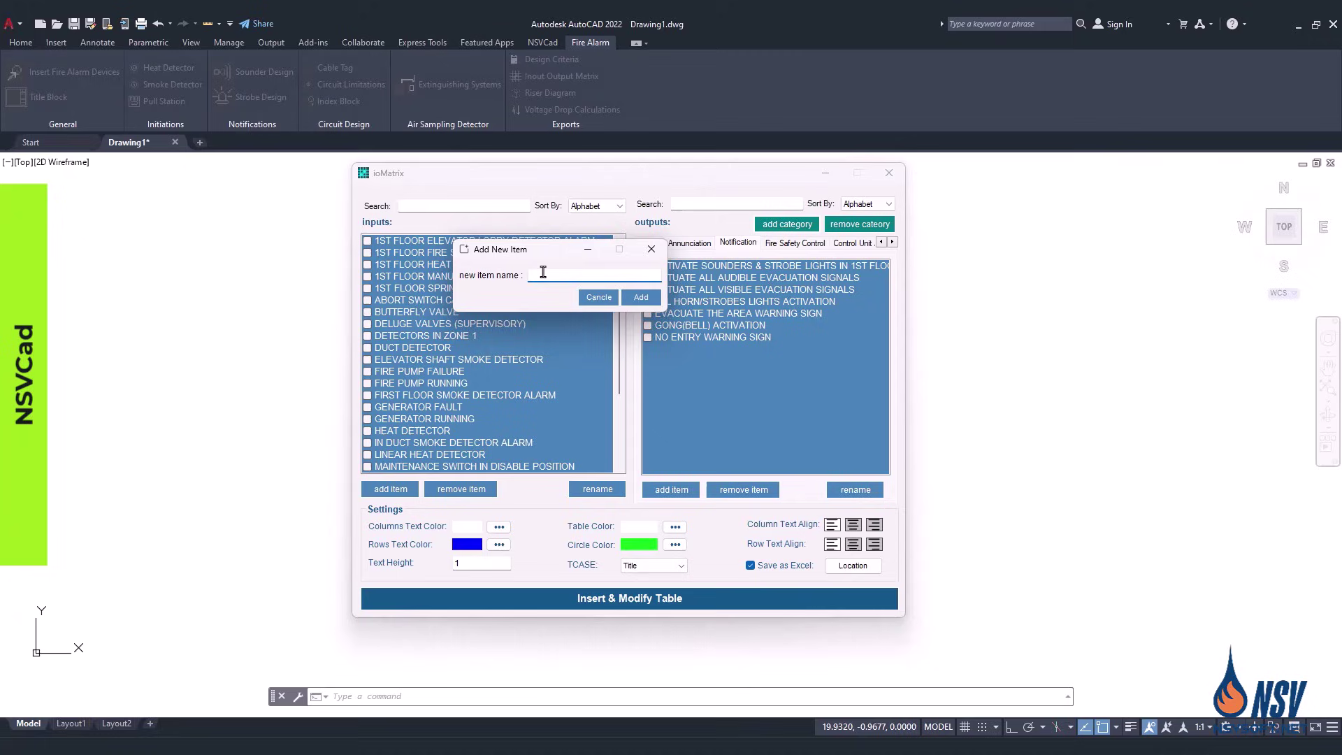
{"action": "type", "text": "EVACUATION"}
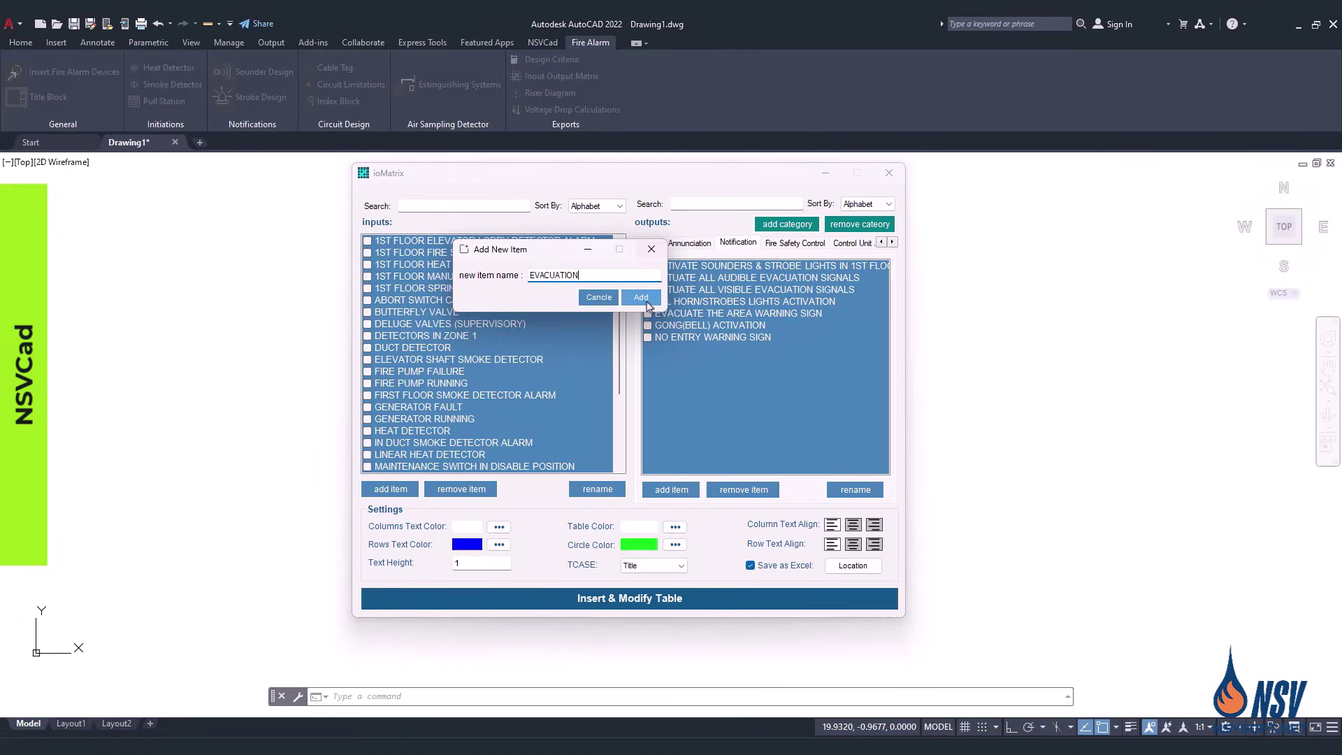
{"action": "left_click", "coordinate": [641, 297]}
Add 'SHUT DOWN ESCALATOR' as an EVACUATION output and show all output categories.
{"action": "left_click", "coordinate": [662, 493]}
{"action": "left_click_drag", "start_coordinate": [234, 115], "coordinate": [615, 300]}
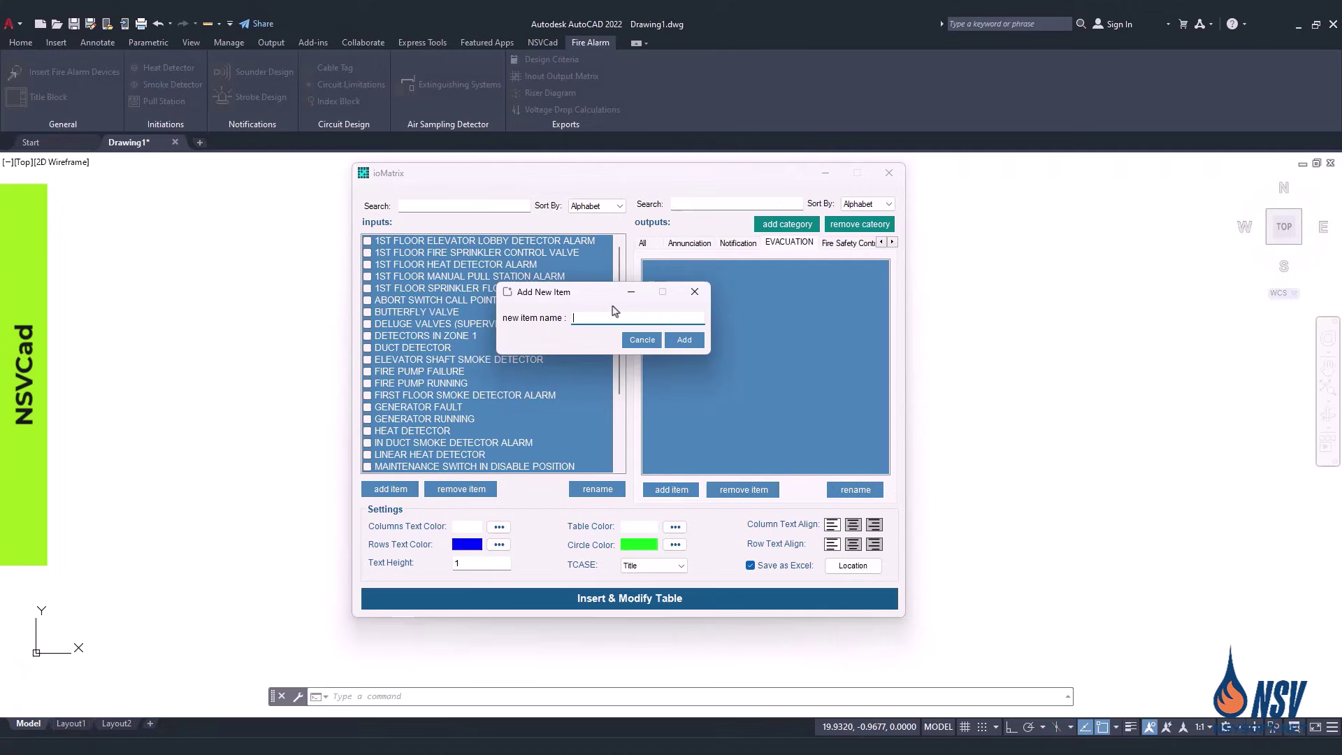
{"action": "type", "text": "SHUT DOWN ESCALATOR"}
{"action": "left_click", "coordinate": [685, 340]}
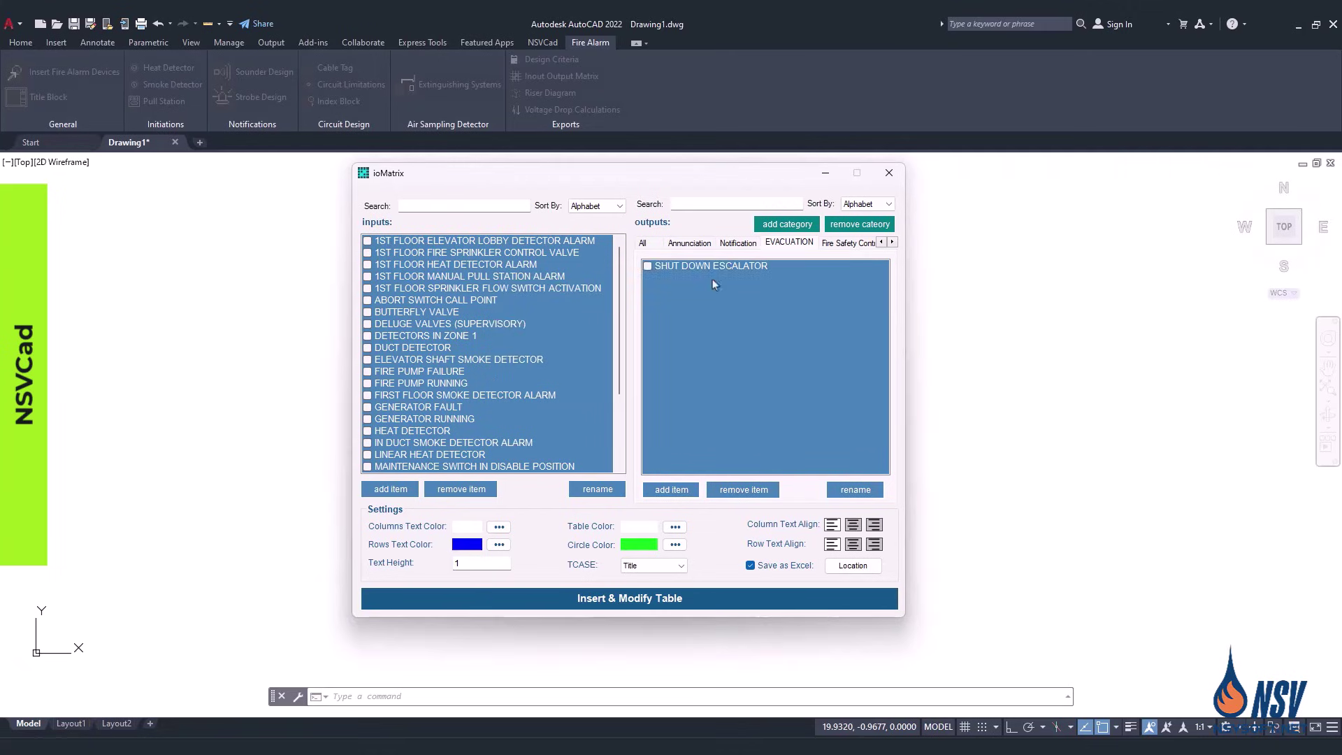
{"action": "left_click", "coordinate": [643, 242]}
{"action": "scroll", "coordinate": [463, 371], "scroll_direction": "down", "scroll_amount": 2}
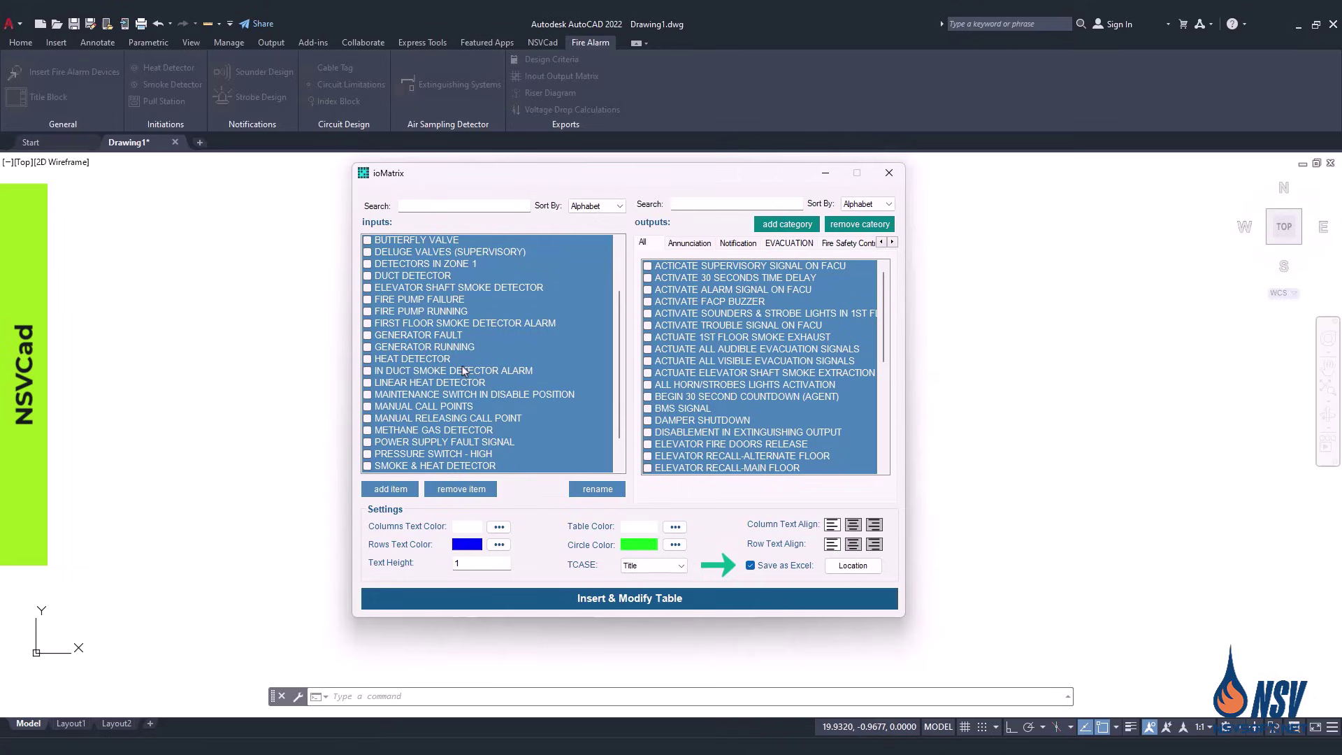
Place the 8-input matrix table with columns A–O in Drawing1 and bring it fully into view.
{"action": "key", "text": "Return"}
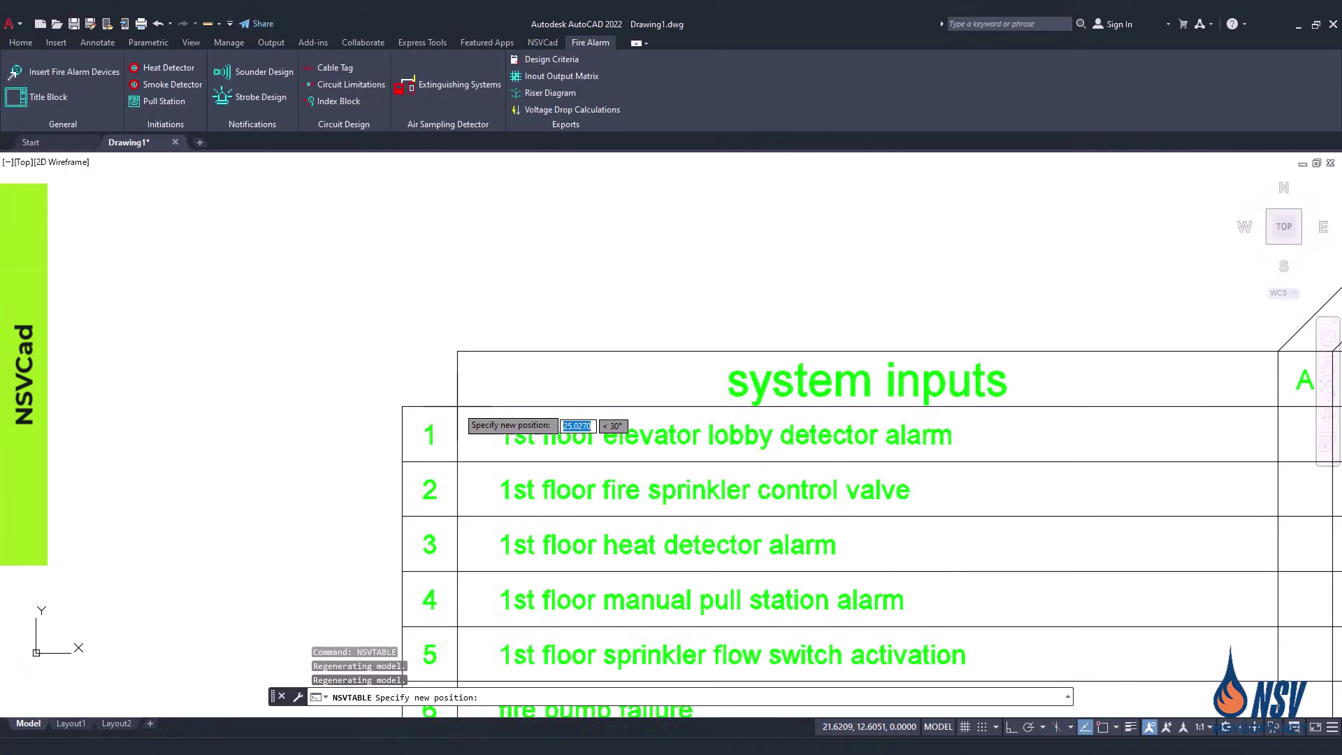
{"action": "left_click", "coordinate": [344, 278]}
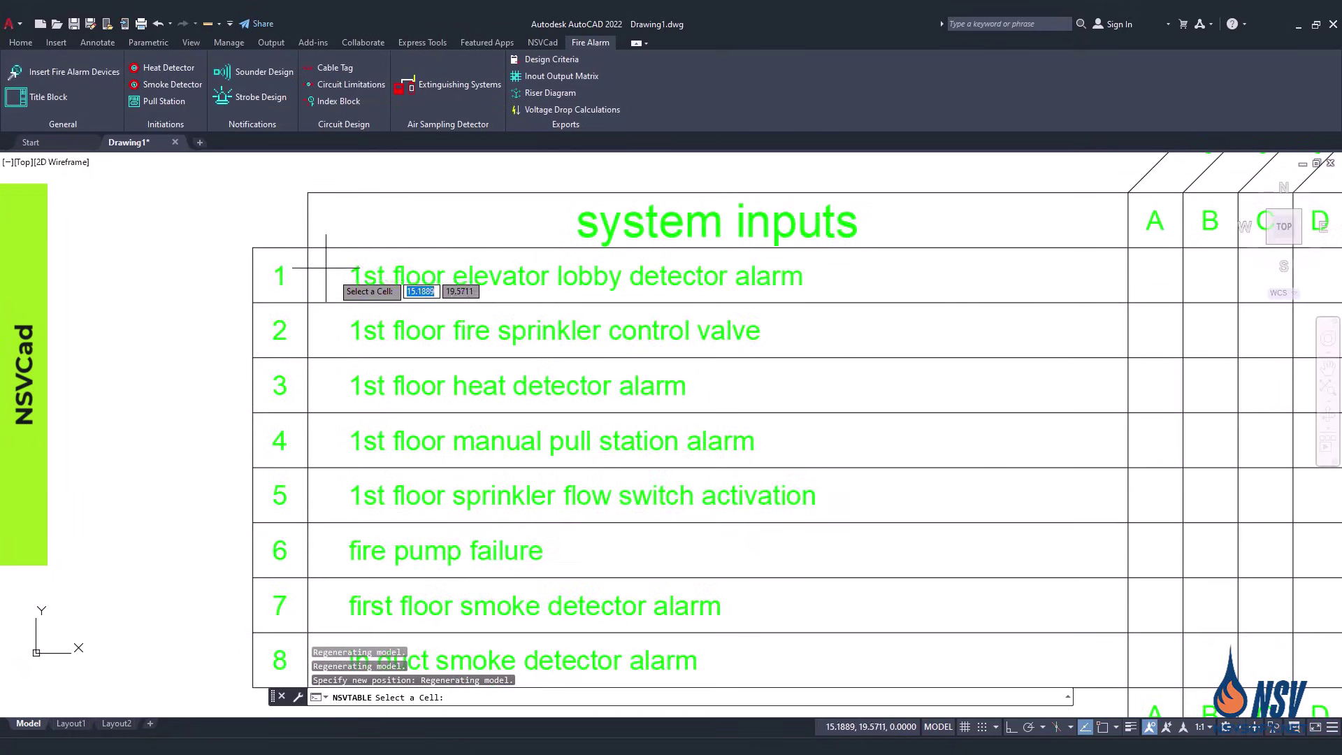
{"action": "scroll", "coordinate": [345, 279], "scroll_direction": "down", "scroll_amount": 3}
{"action": "scroll", "coordinate": [345, 279], "scroll_direction": "down", "scroll_amount": 2}
{"action": "mouse_move", "coordinate": [401, 350]}
{"action": "middle_mouse_down"}
{"action": "mouse_move", "coordinate": [464, 413]}
{"action": "mouse_move", "coordinate": [499, 404]}
{"action": "mouse_move", "coordinate": [435, 460]}
{"action": "middle_mouse_up"}
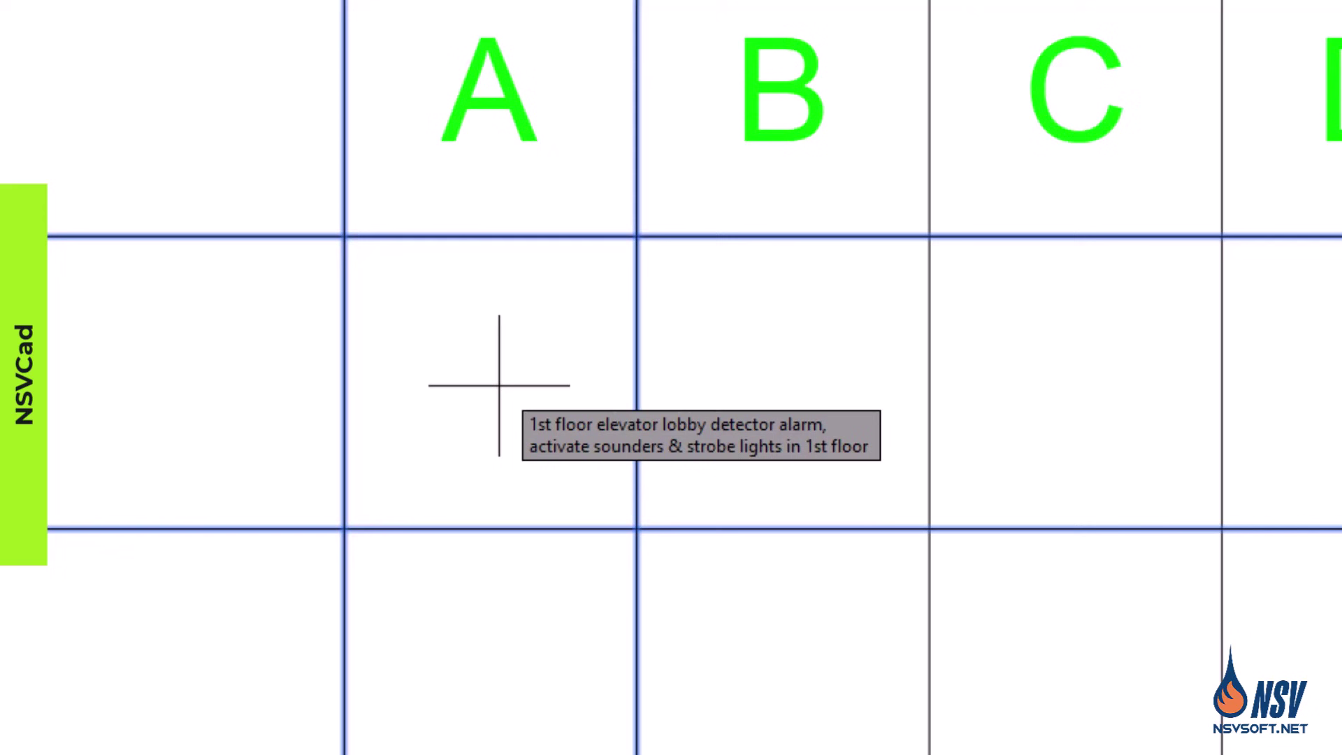
Place dots in row 1 (A, C, E, J, L, M) and row 2 (I, N).
{"action": "scroll", "coordinate": [591, 455], "scroll_direction": "down", "scroll_amount": 5}
{"action": "left_click", "coordinate": [593, 456]}
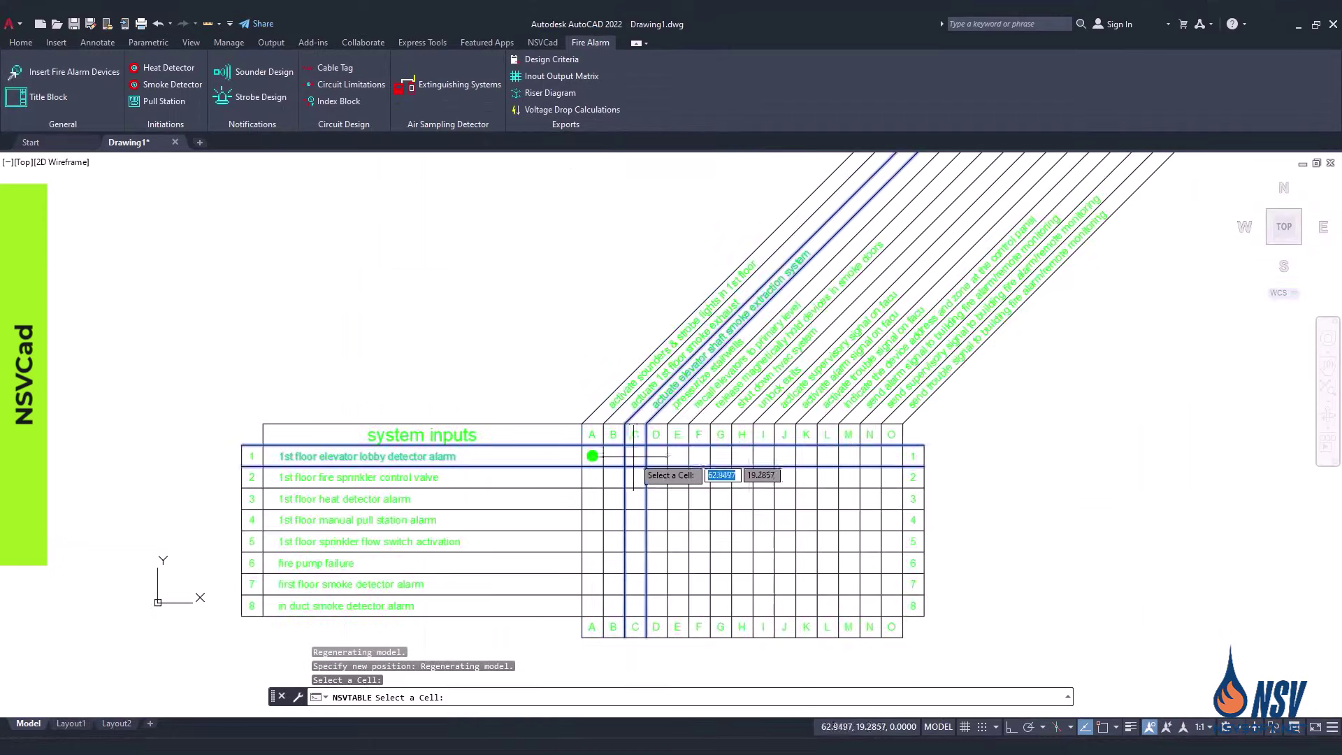
{"action": "left_click", "coordinate": [634, 456]}
{"action": "left_click", "coordinate": [678, 456]}
{"action": "left_click", "coordinate": [785, 456]}
{"action": "left_click", "coordinate": [827, 456]}
{"action": "left_click", "coordinate": [849, 456]}
{"action": "left_click", "coordinate": [764, 478]}
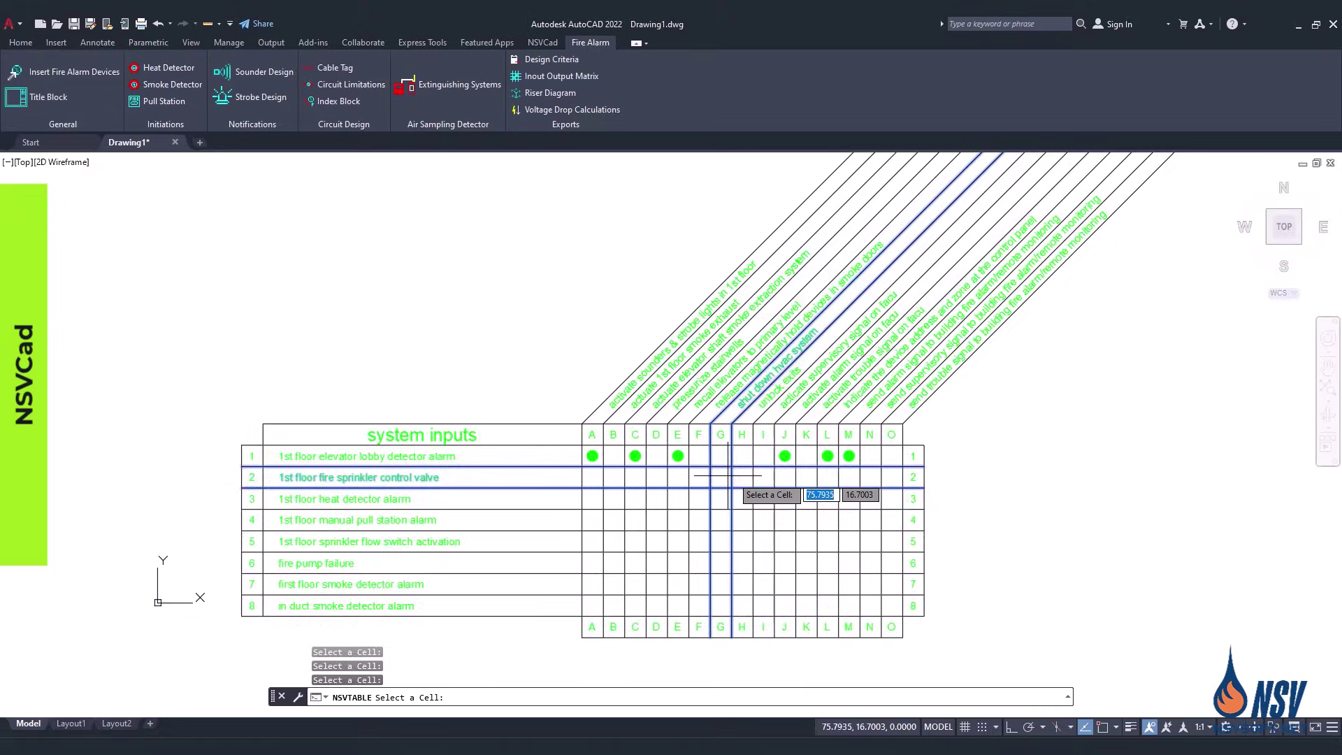
{"action": "scroll", "coordinate": [763, 477], "scroll_direction": "up", "scroll_amount": 6}
{"action": "left_click", "coordinate": [1200, 481]}
{"action": "scroll", "coordinate": [902, 428], "scroll_direction": "down", "scroll_amount": 6}
Place dots in row 3 (A–F, H, I, L, M) and row 4 (A, F, H, J, L, M).
{"action": "left_click", "coordinate": [711, 446]}
{"action": "left_click", "coordinate": [732, 446]}
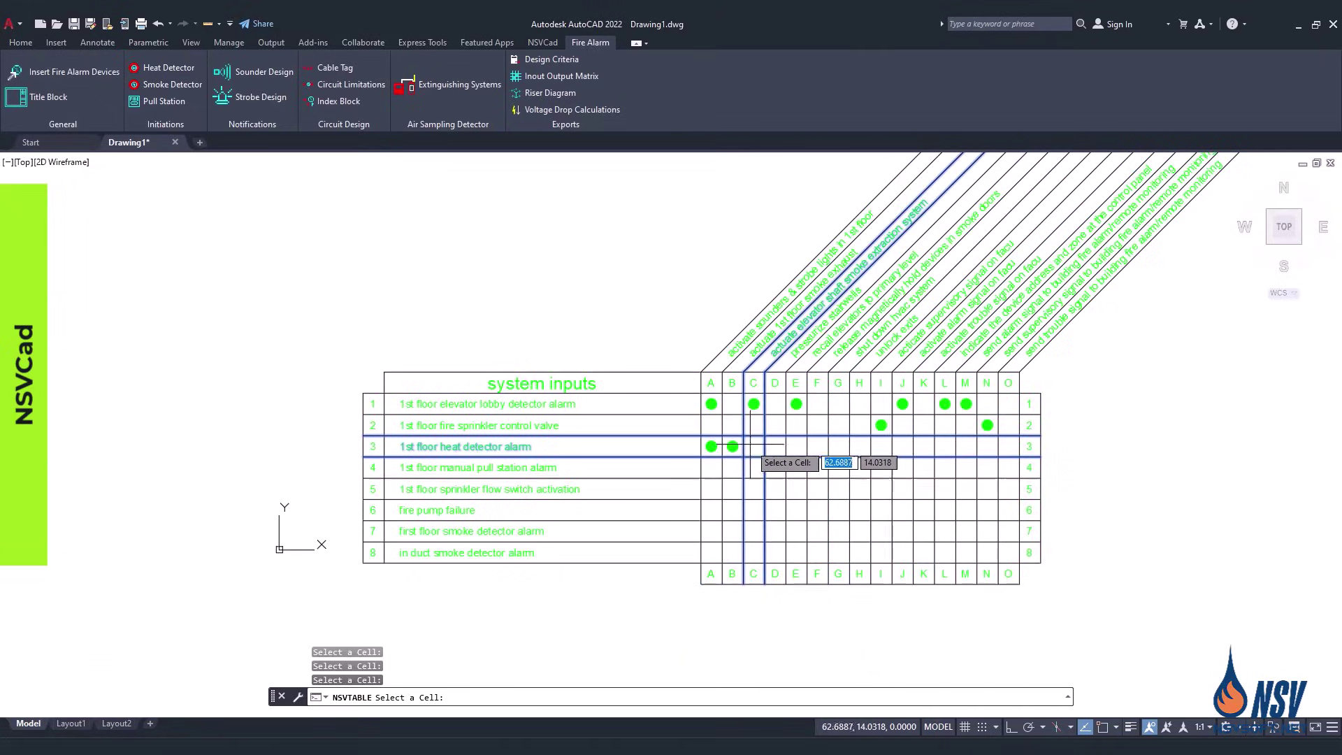
{"action": "left_click", "coordinate": [753, 446]}
{"action": "left_click", "coordinate": [775, 446]}
{"action": "left_click", "coordinate": [796, 446]}
{"action": "left_click", "coordinate": [816, 446]}
{"action": "left_click", "coordinate": [859, 446]}
{"action": "left_click", "coordinate": [881, 446]}
{"action": "left_click", "coordinate": [944, 446]}
{"action": "left_click", "coordinate": [965, 446]}
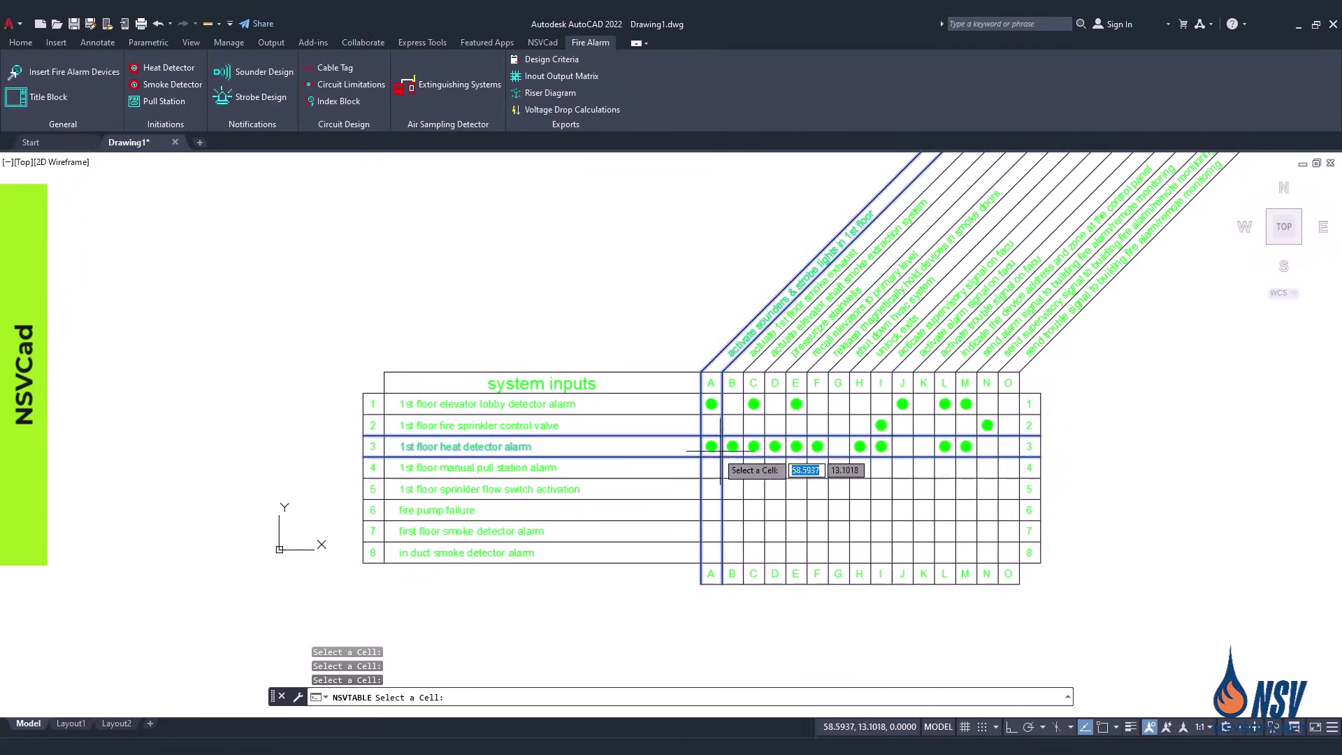
{"action": "scroll", "coordinate": [710, 468], "scroll_direction": "up", "scroll_amount": 2}
{"action": "left_click", "coordinate": [708, 471]}
{"action": "left_click", "coordinate": [878, 470]}
{"action": "left_click", "coordinate": [946, 471]}
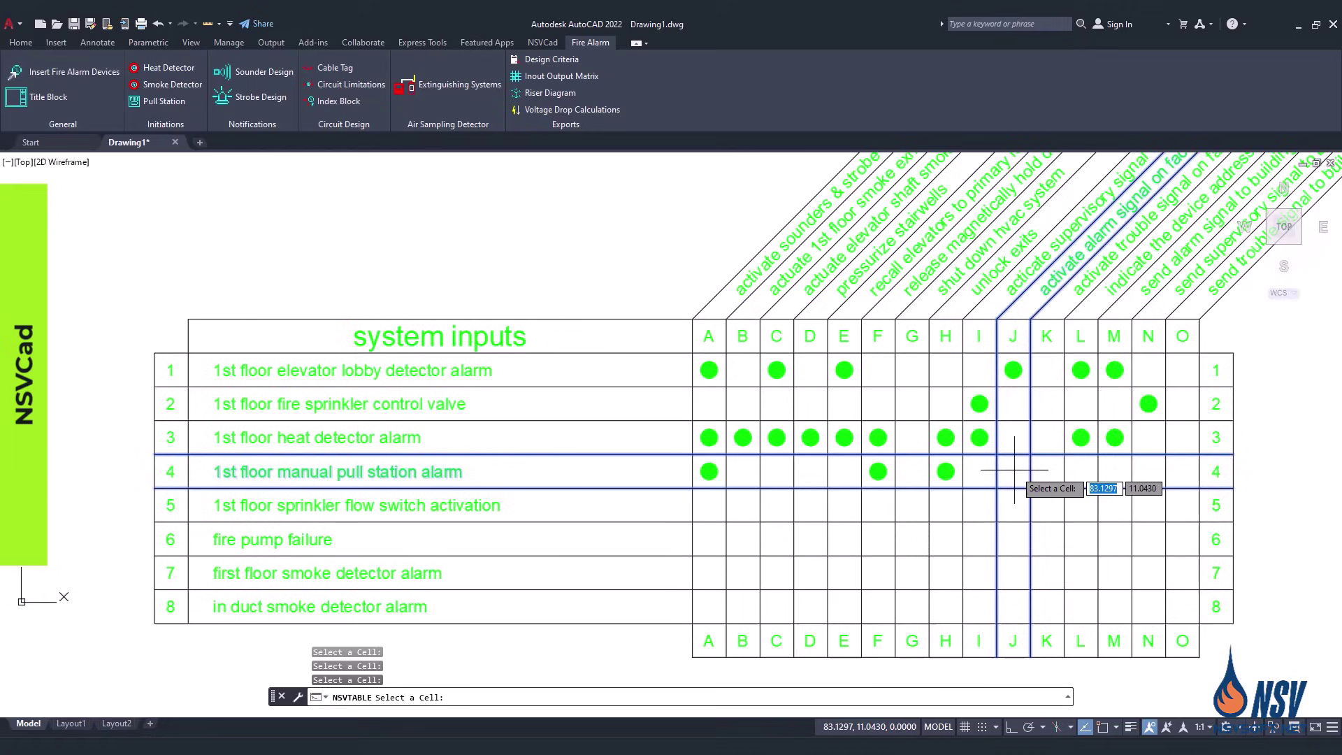
{"action": "left_click", "coordinate": [1013, 470]}
{"action": "left_click", "coordinate": [1080, 470]}
{"action": "left_click", "coordinate": [1114, 471]}
Place dots in row 5 (A–F, H, J, L, O) and row 6 (K, O).
{"action": "left_click", "coordinate": [708, 505]}
{"action": "left_click", "coordinate": [742, 505]}
{"action": "left_click", "coordinate": [776, 505]}
{"action": "left_click", "coordinate": [810, 505]}
{"action": "left_click", "coordinate": [844, 505]}
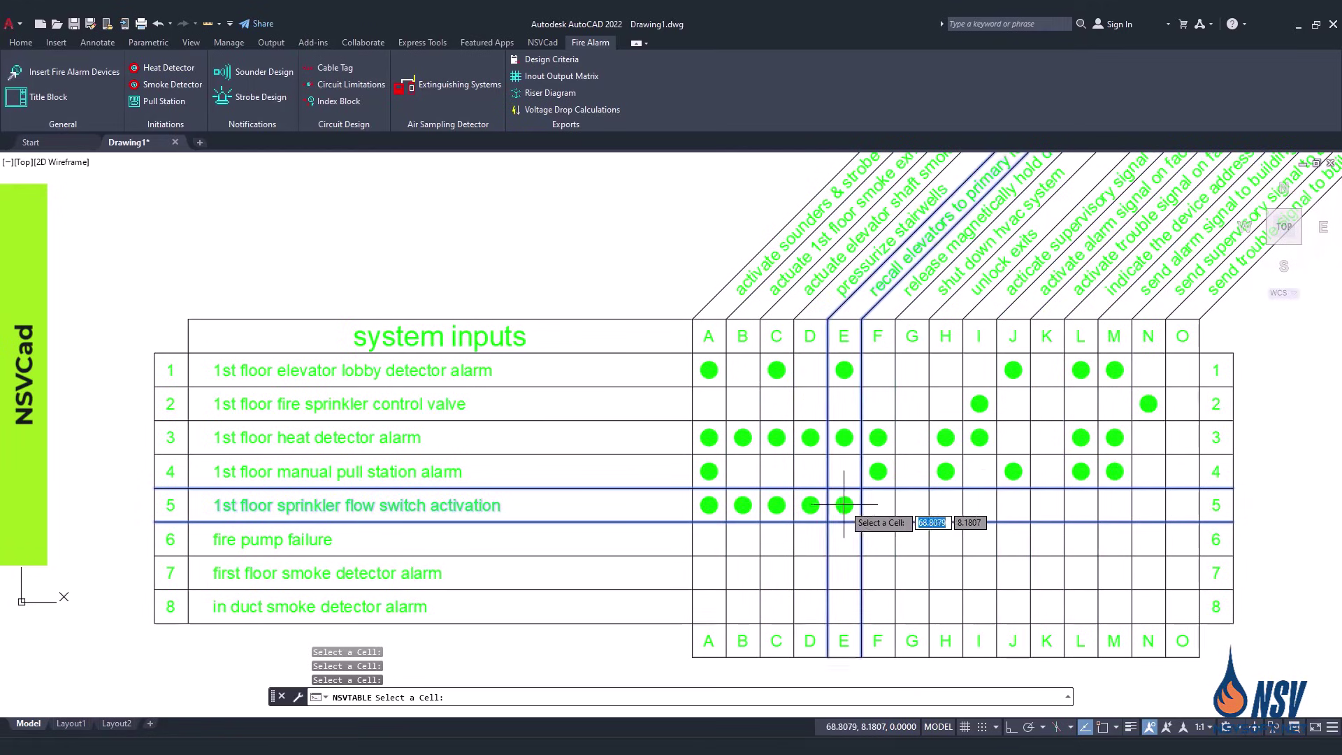
{"action": "left_click", "coordinate": [878, 505]}
{"action": "left_click", "coordinate": [945, 504]}
{"action": "left_click", "coordinate": [1013, 505]}
{"action": "left_click", "coordinate": [1081, 504]}
{"action": "left_click", "coordinate": [1182, 504]}
{"action": "left_click", "coordinate": [1046, 539]}
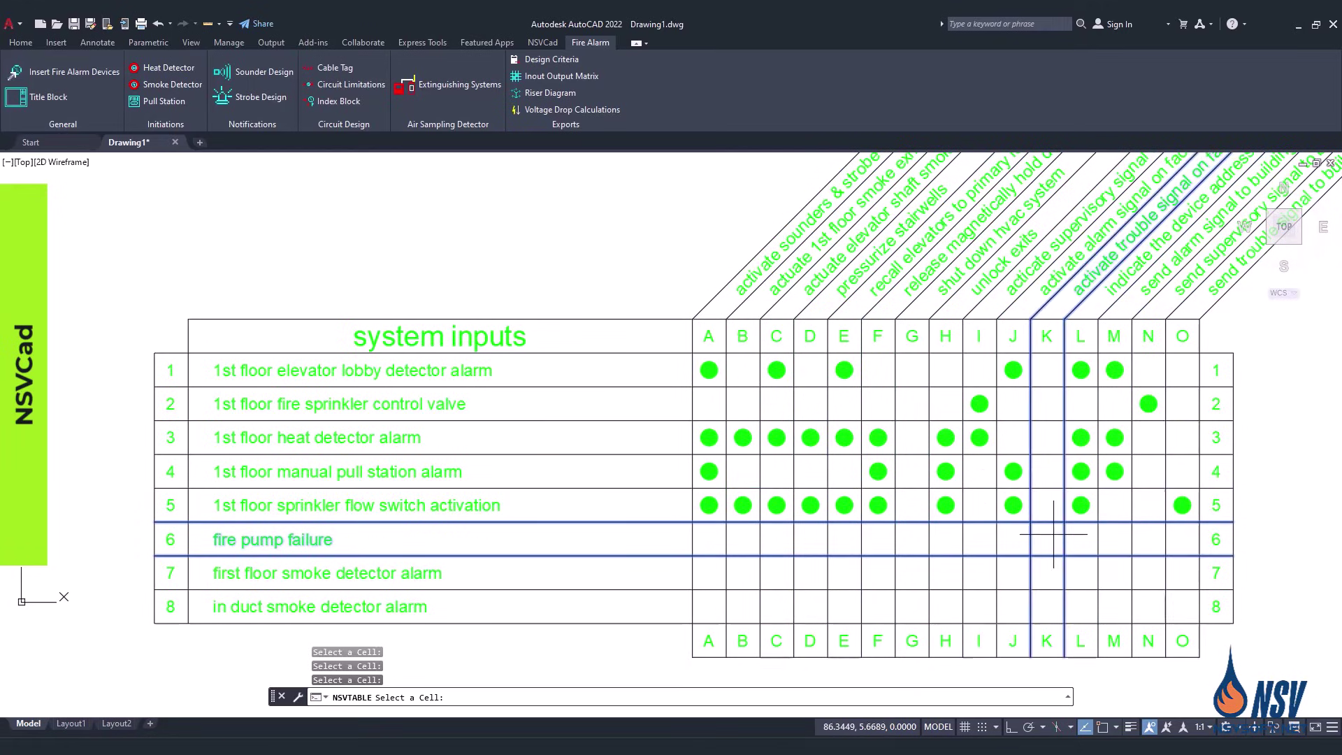
{"action": "left_click", "coordinate": [1182, 539]}
Place dots in row 7 (A–D, F, H, J, L, M) and row 8 (G, I, L, N).
{"action": "left_click", "coordinate": [709, 573]}
{"action": "left_click", "coordinate": [743, 572]}
{"action": "left_click", "coordinate": [776, 573]}
{"action": "left_click", "coordinate": [810, 572]}
{"action": "left_click", "coordinate": [878, 572]}
{"action": "left_click", "coordinate": [946, 573]}
{"action": "left_click", "coordinate": [1013, 573]}
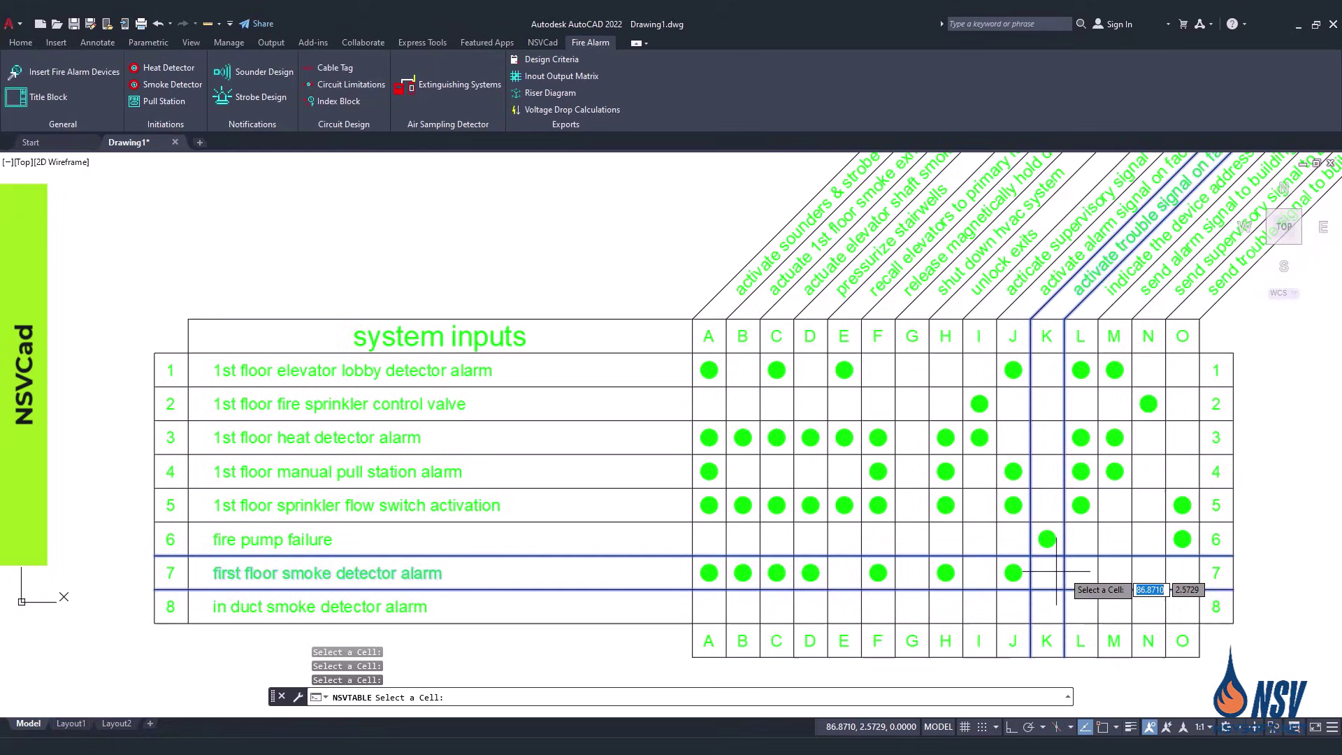
{"action": "left_click", "coordinate": [1081, 573]}
{"action": "left_click", "coordinate": [912, 607]}
{"action": "left_click", "coordinate": [980, 607]}
{"action": "left_click", "coordinate": [1081, 607]}
{"action": "left_click", "coordinate": [1148, 607]}
{"action": "scroll", "coordinate": [804, 532], "scroll_direction": "down", "scroll_amount": 2}
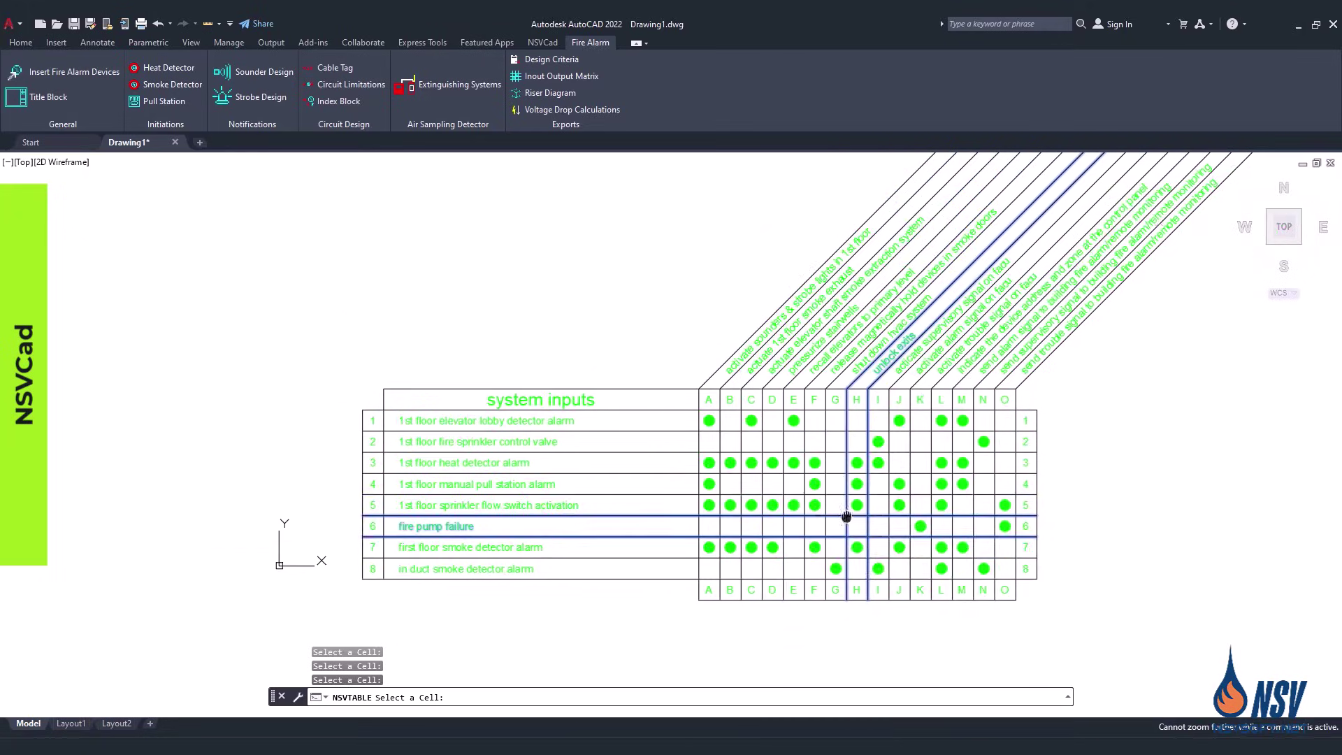
Finish dot placement and reopen the matrix table's settings with NSVEDIT.
{"action": "key", "text": "Escape"}
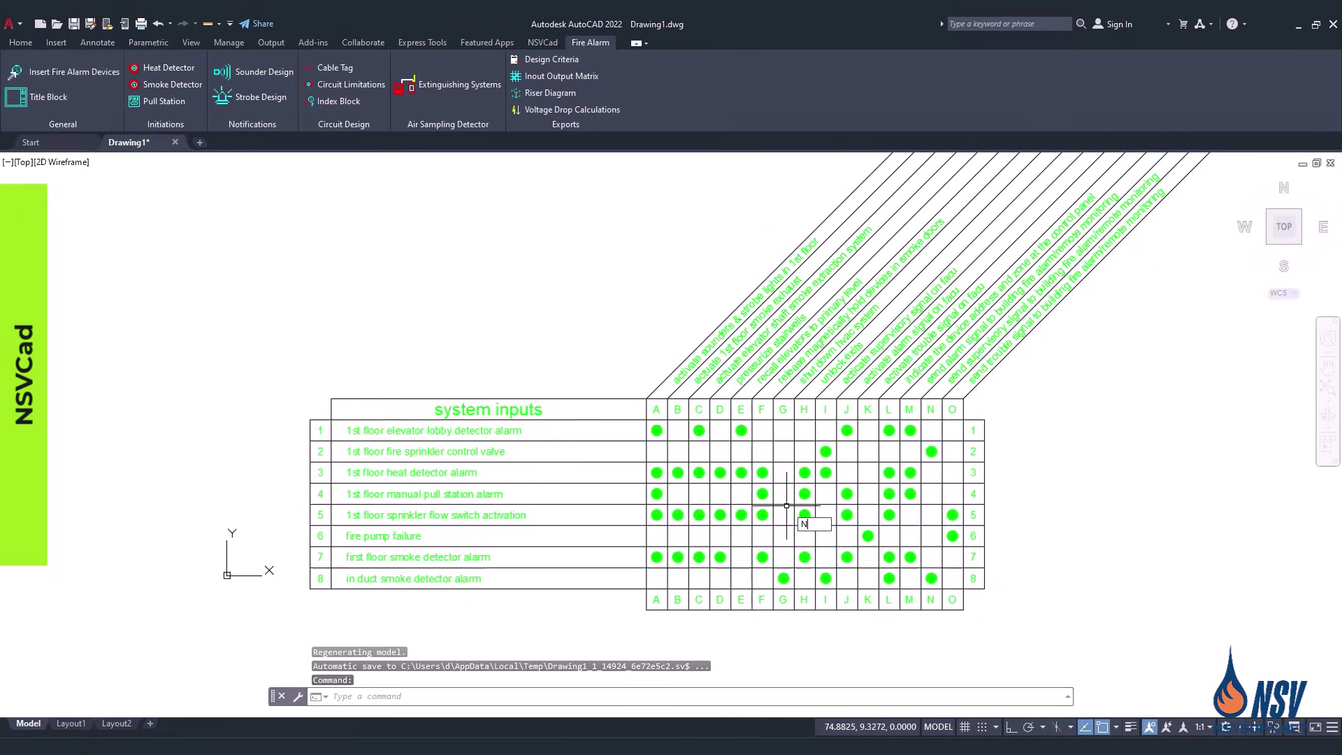
{"action": "right_click", "coordinate": [797, 516]}
{"action": "left_click", "coordinate": [815, 524]}
{"action": "left_click", "coordinate": [756, 502]}
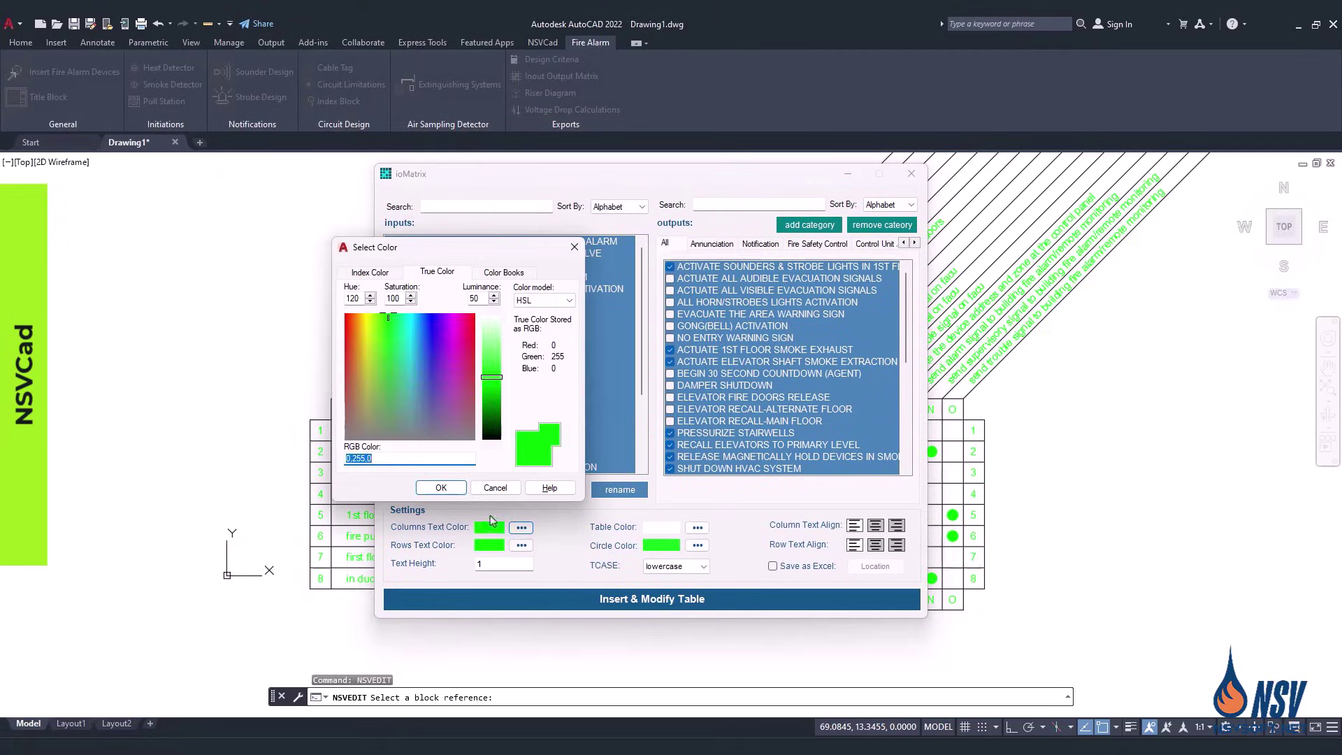
Set the column text and row text colours to blue.
{"action": "left_click", "coordinate": [378, 274]}
{"action": "left_click", "coordinate": [395, 404]}
{"action": "left_click", "coordinate": [441, 488]}
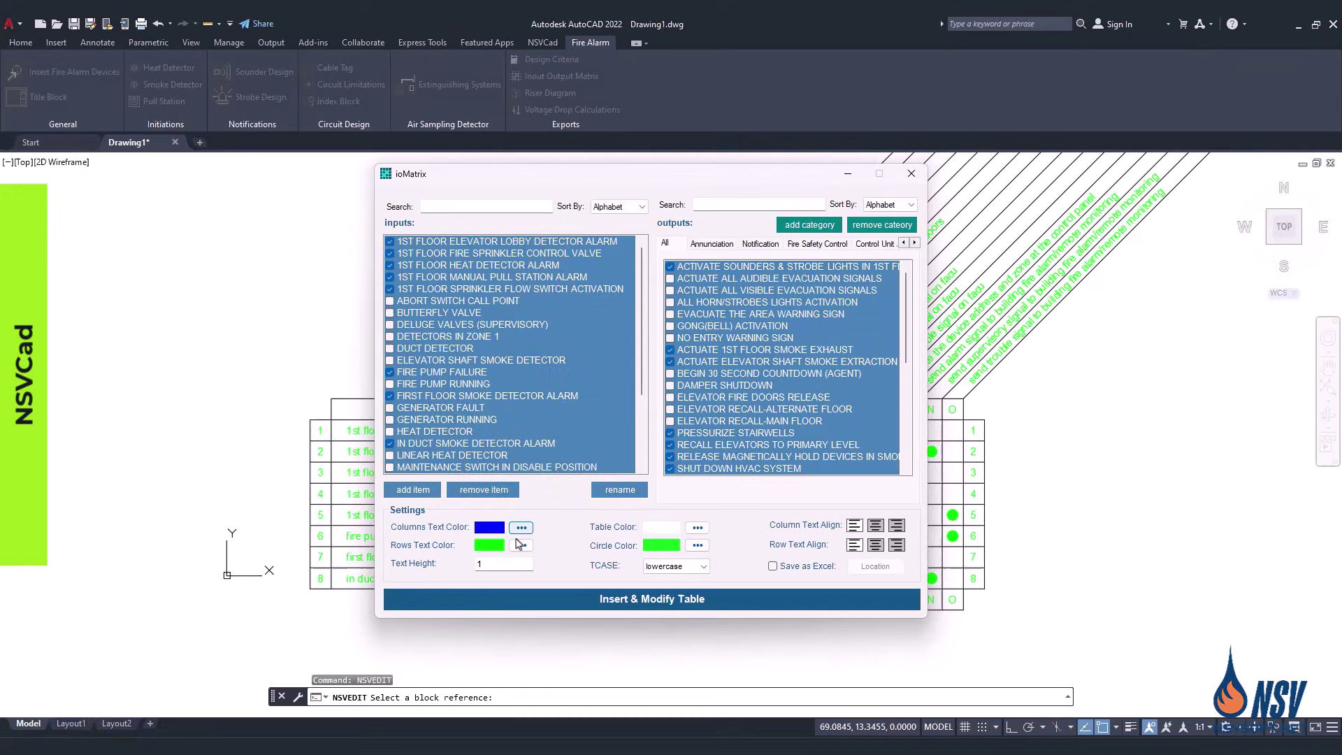
{"action": "left_click", "coordinate": [521, 545]}
{"action": "left_click", "coordinate": [378, 274]}
{"action": "left_click", "coordinate": [395, 403]}
{"action": "left_click", "coordinate": [441, 487]}
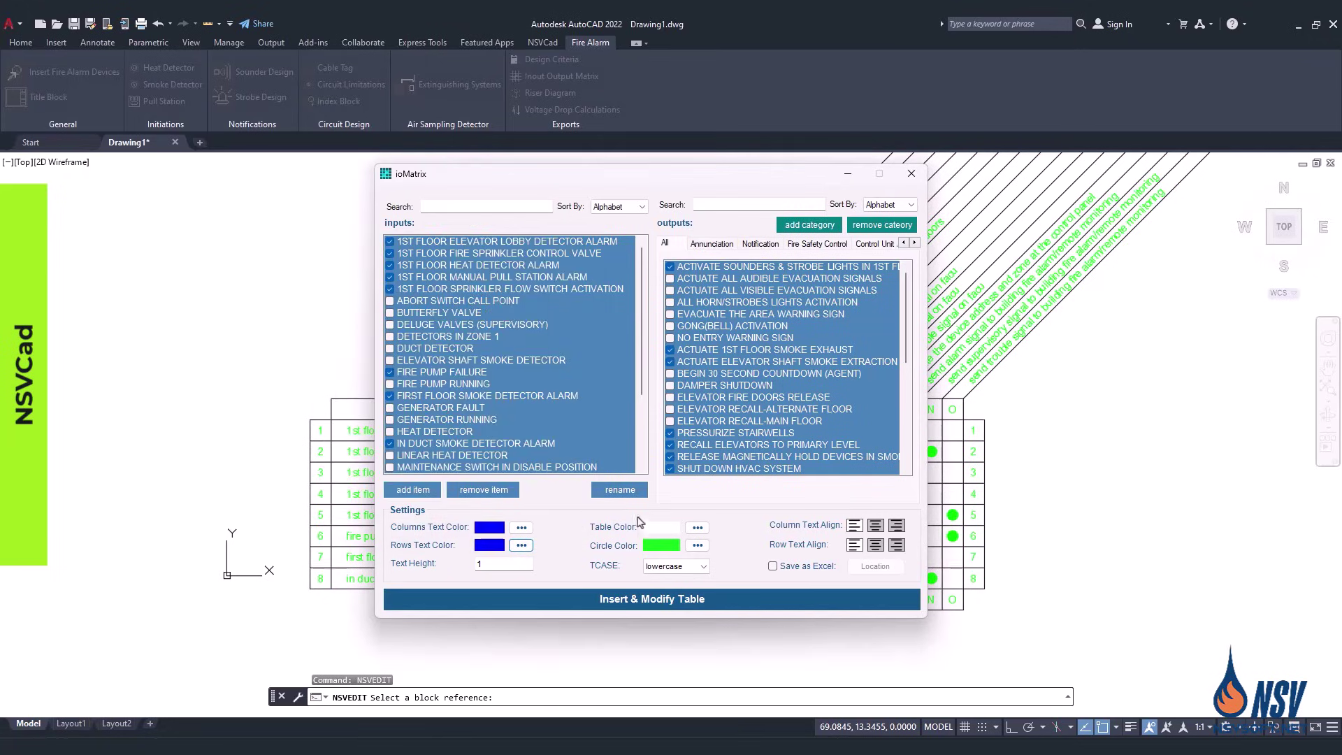
Make the dots blue and set the text case to UPPERCASE.
{"action": "left_click", "coordinate": [697, 545]}
{"action": "left_click", "coordinate": [370, 271]}
{"action": "left_click", "coordinate": [400, 408]}
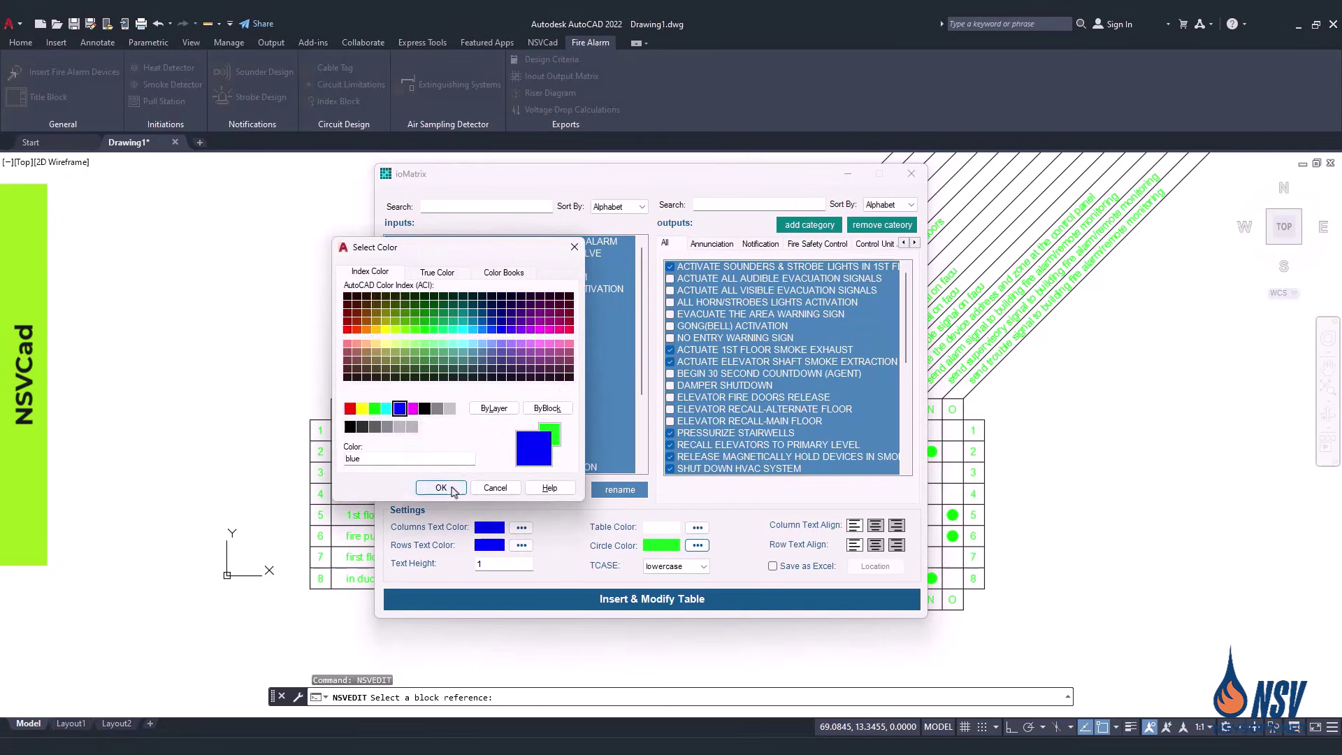
{"action": "left_click", "coordinate": [441, 487]}
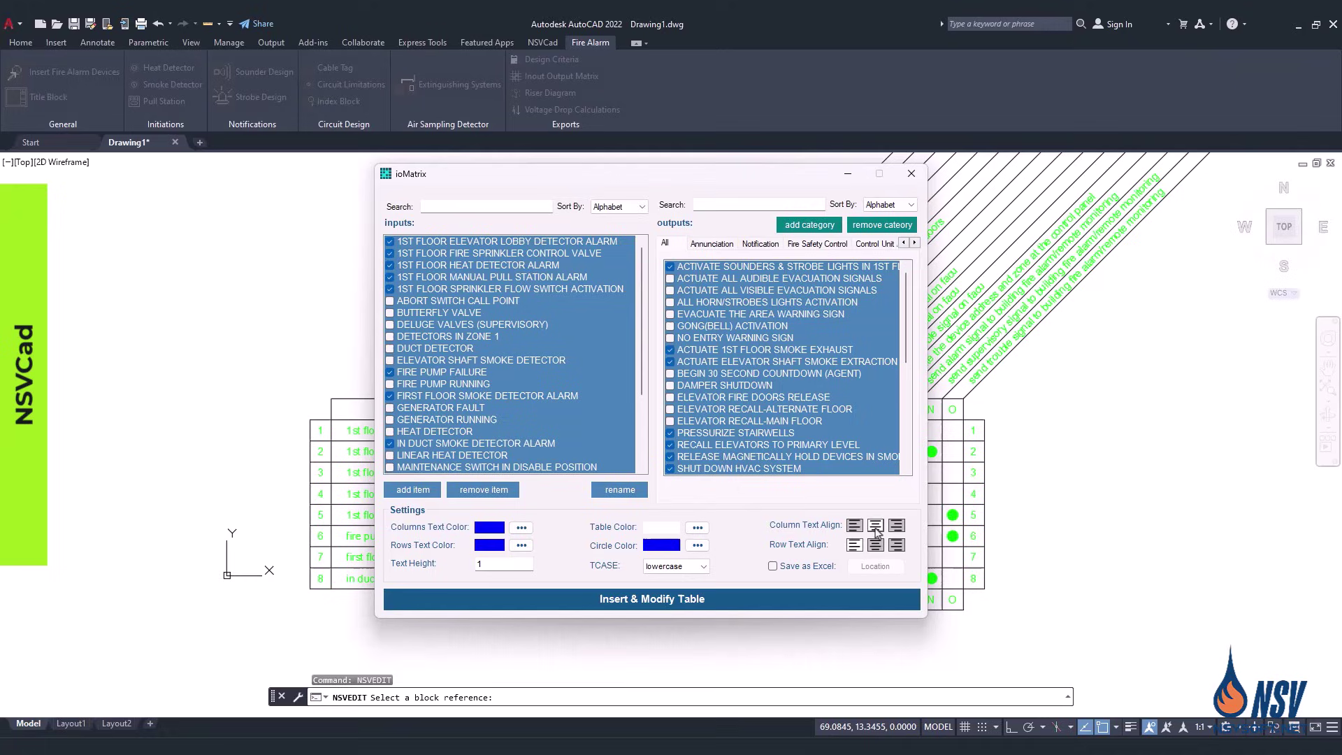
{"action": "left_click", "coordinate": [703, 567]}
{"action": "left_click", "coordinate": [706, 589]}
Enable Save as Excel to a file named IO on the Desktop and redraw the matrix.
{"action": "left_click", "coordinate": [797, 571]}
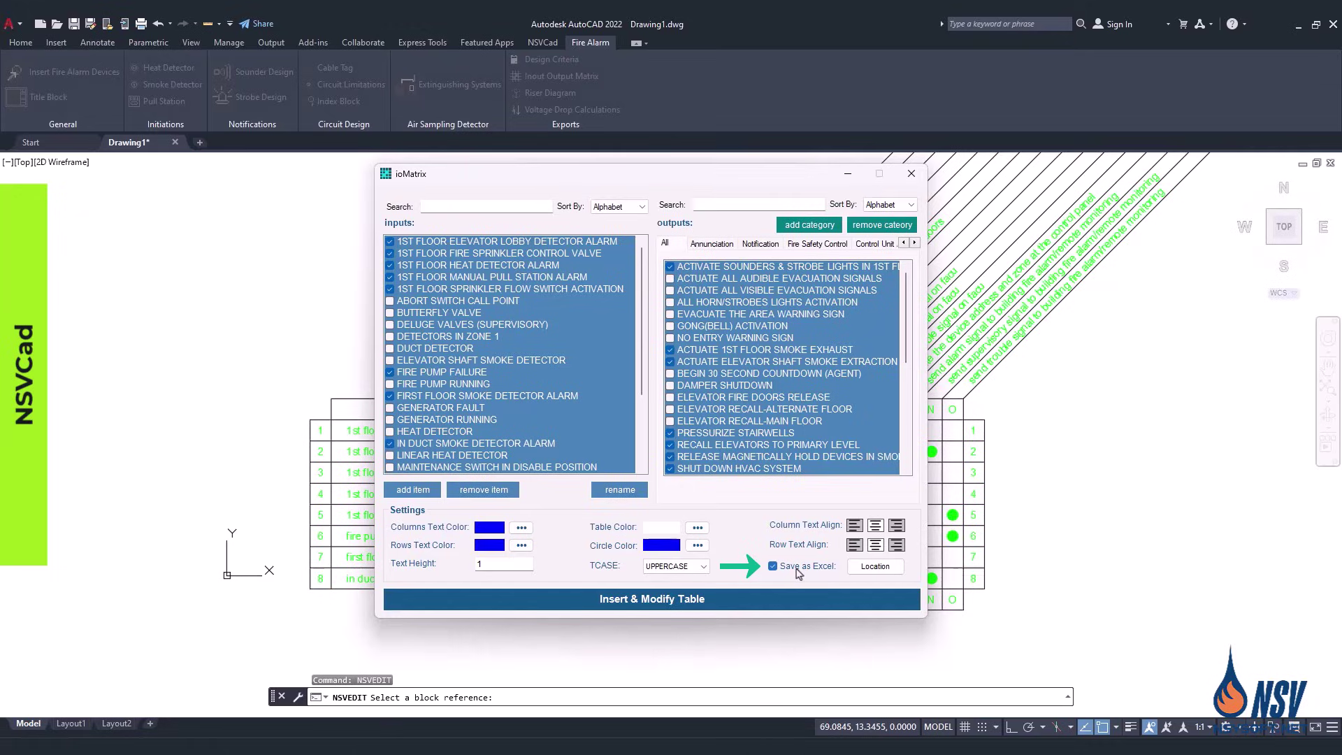
{"action": "left_click", "coordinate": [875, 566]}
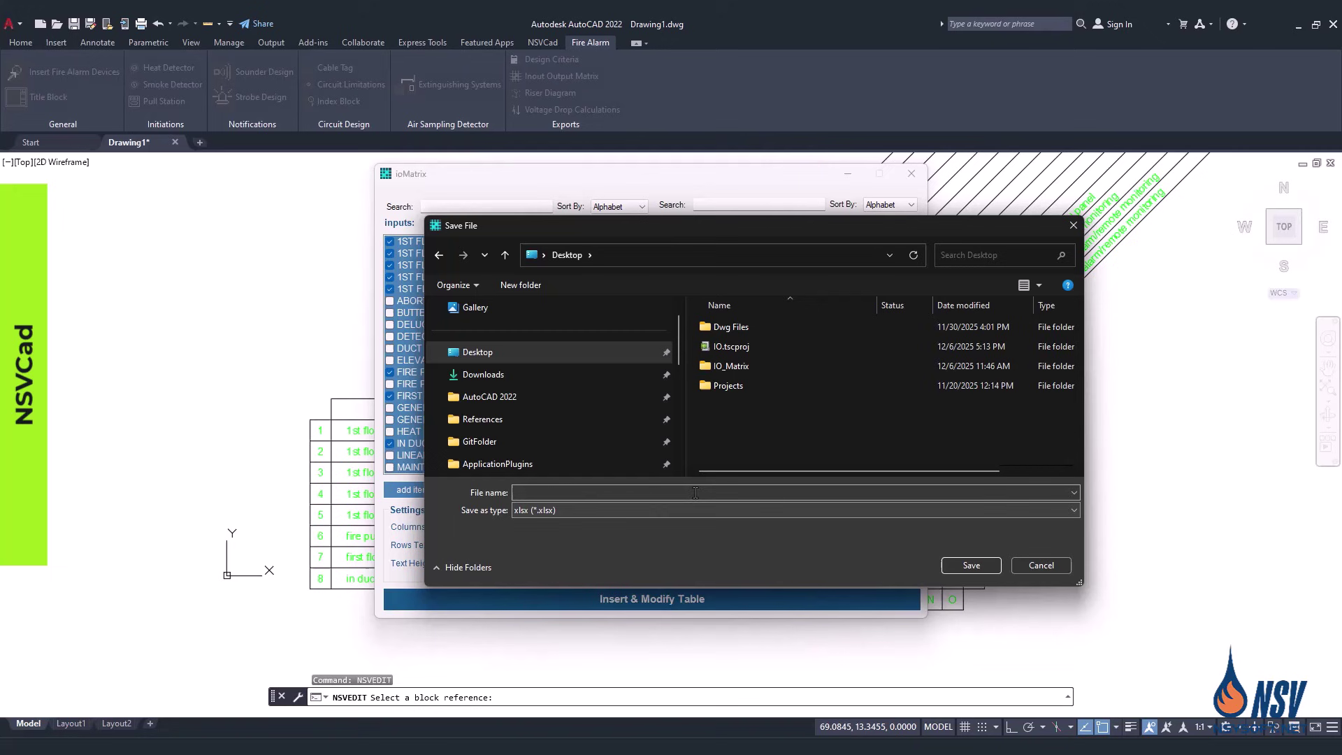
{"action": "type", "text": "IO"}
{"action": "left_click", "coordinate": [984, 568]}
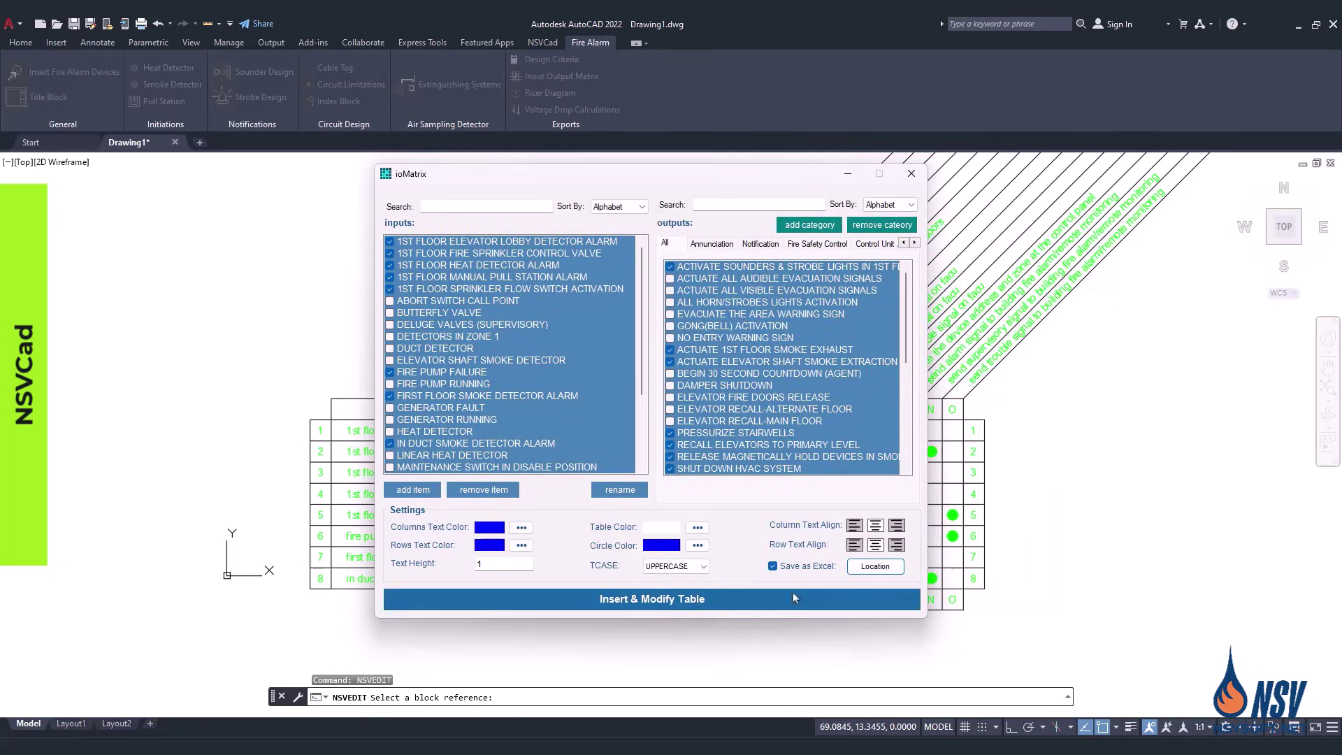
{"action": "left_click", "coordinate": [658, 599]}
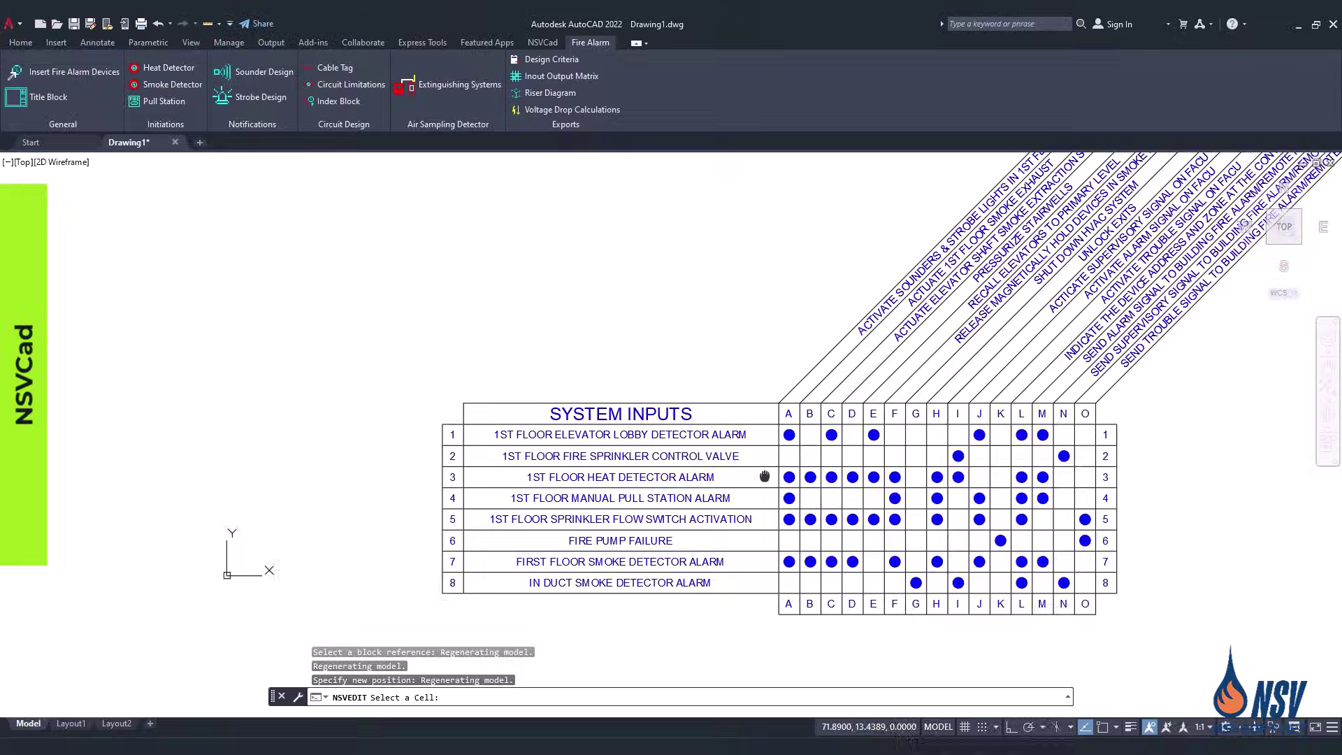
Dismiss the Excel generation notice and the export-completed message.
{"action": "middle_click_drag", "start_coordinate": [729, 502], "coordinate": [584, 570]}
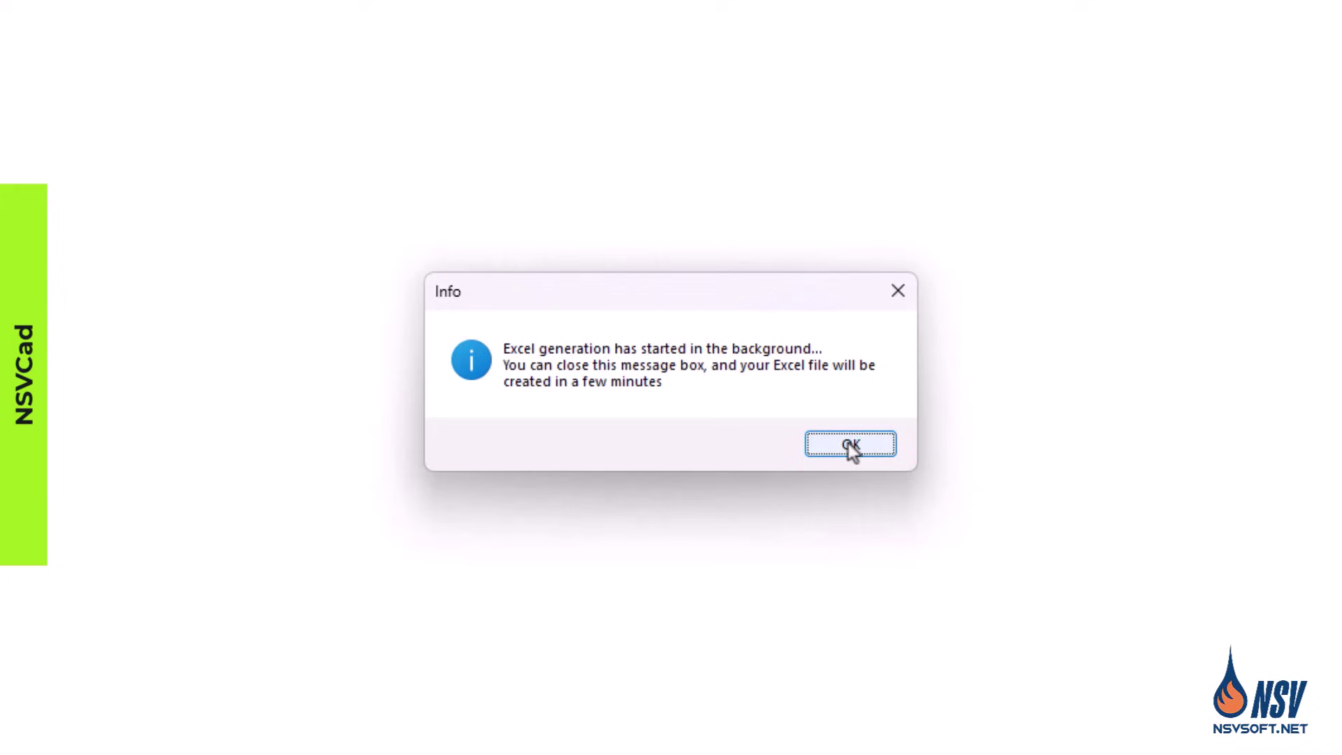
{"action": "left_click", "coordinate": [850, 446]}
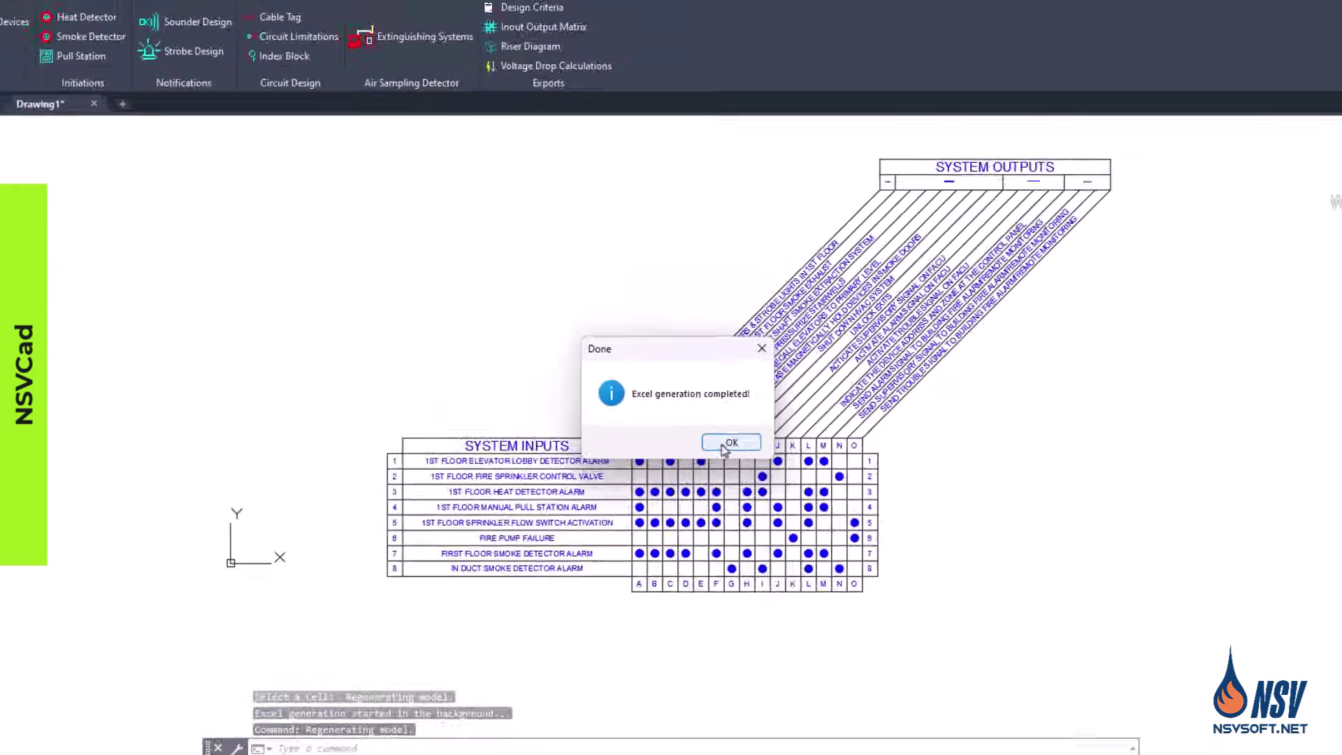
{"action": "left_click", "coordinate": [721, 440]}
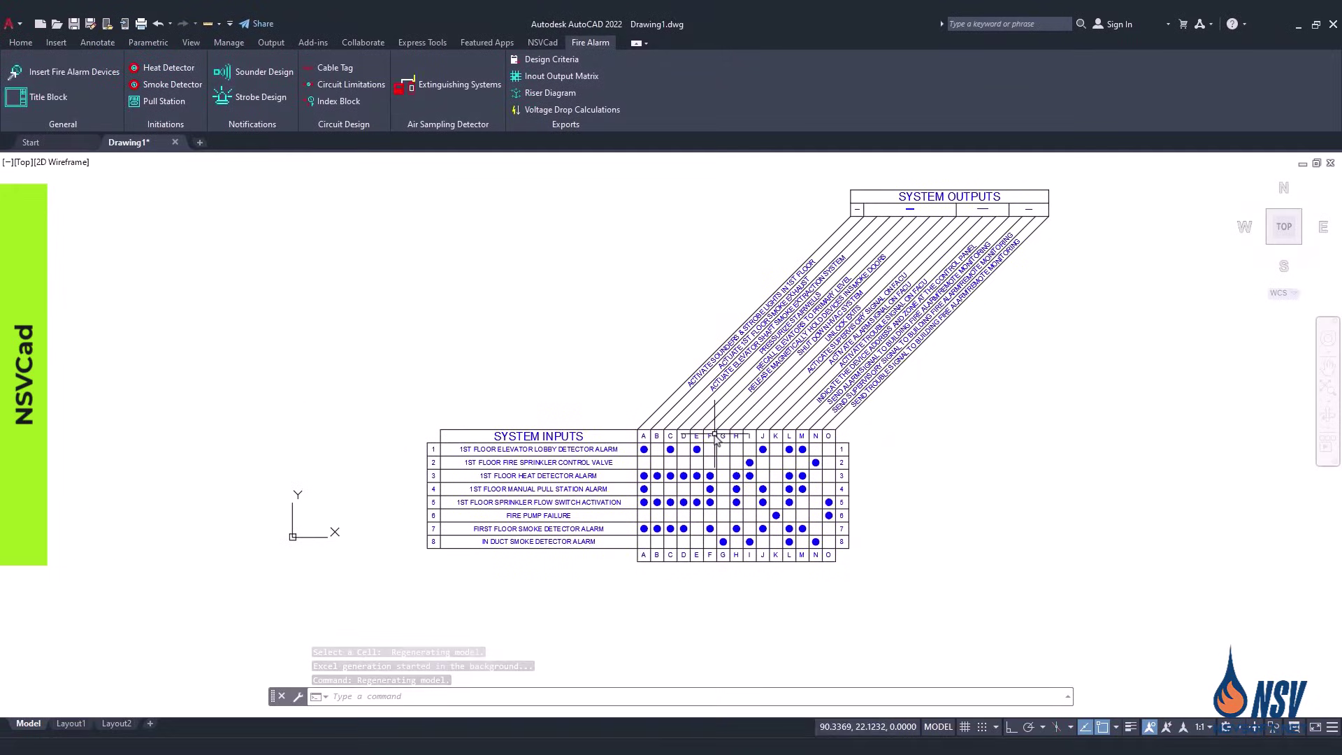
Open IO.xlsx from the desktop, review the exported matrix, and close Excel.
{"action": "left_click", "coordinate": [1299, 25]}
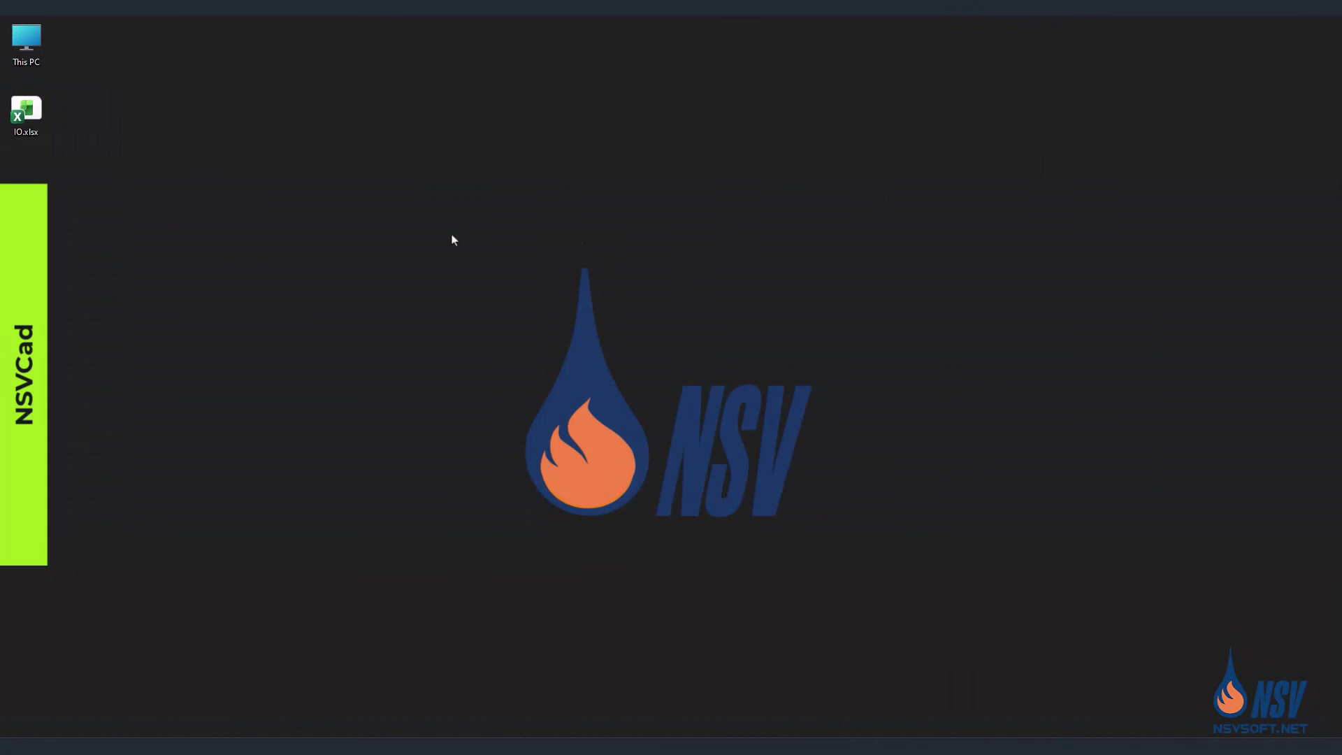
{"action": "double_click", "coordinate": [26, 116]}
{"action": "scroll", "coordinate": [383, 344], "scroll_direction": "down", "scroll_amount": 3}
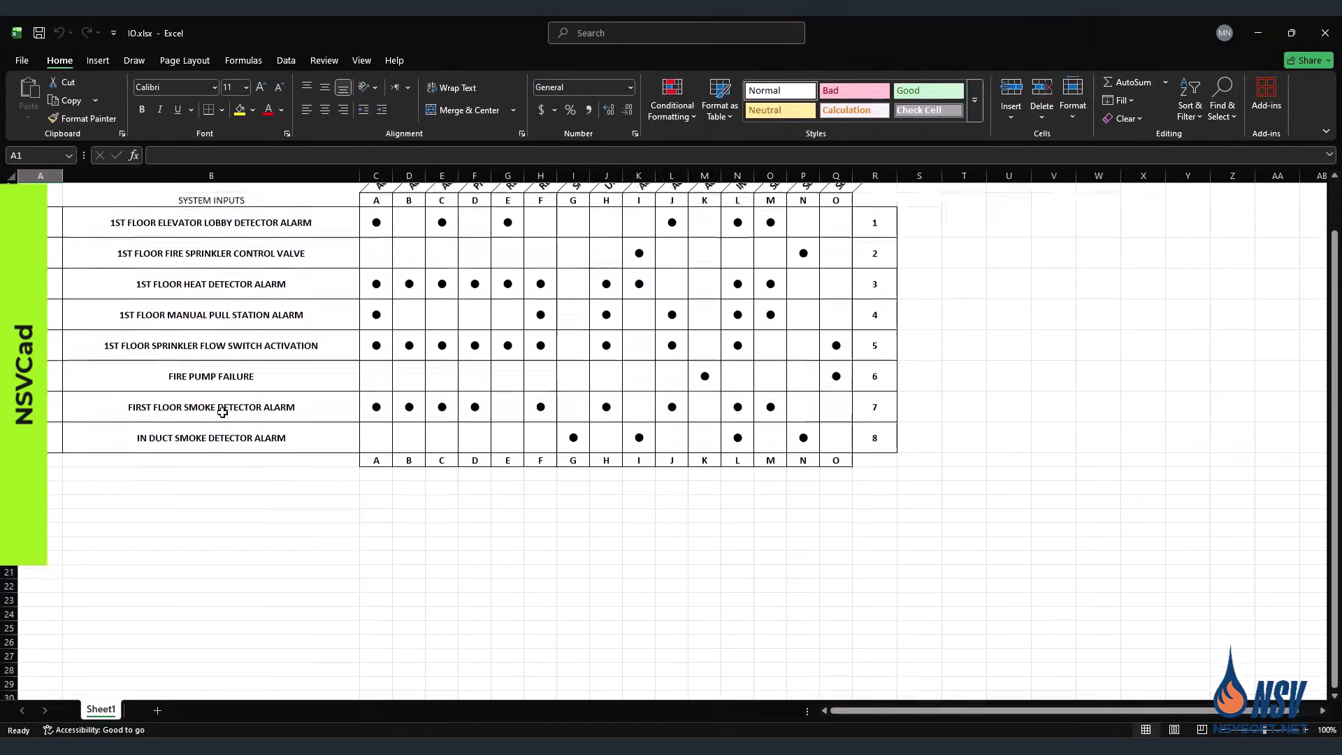
{"action": "left_click_drag", "start_coordinate": [1334, 362], "coordinate": [1336, 342]}
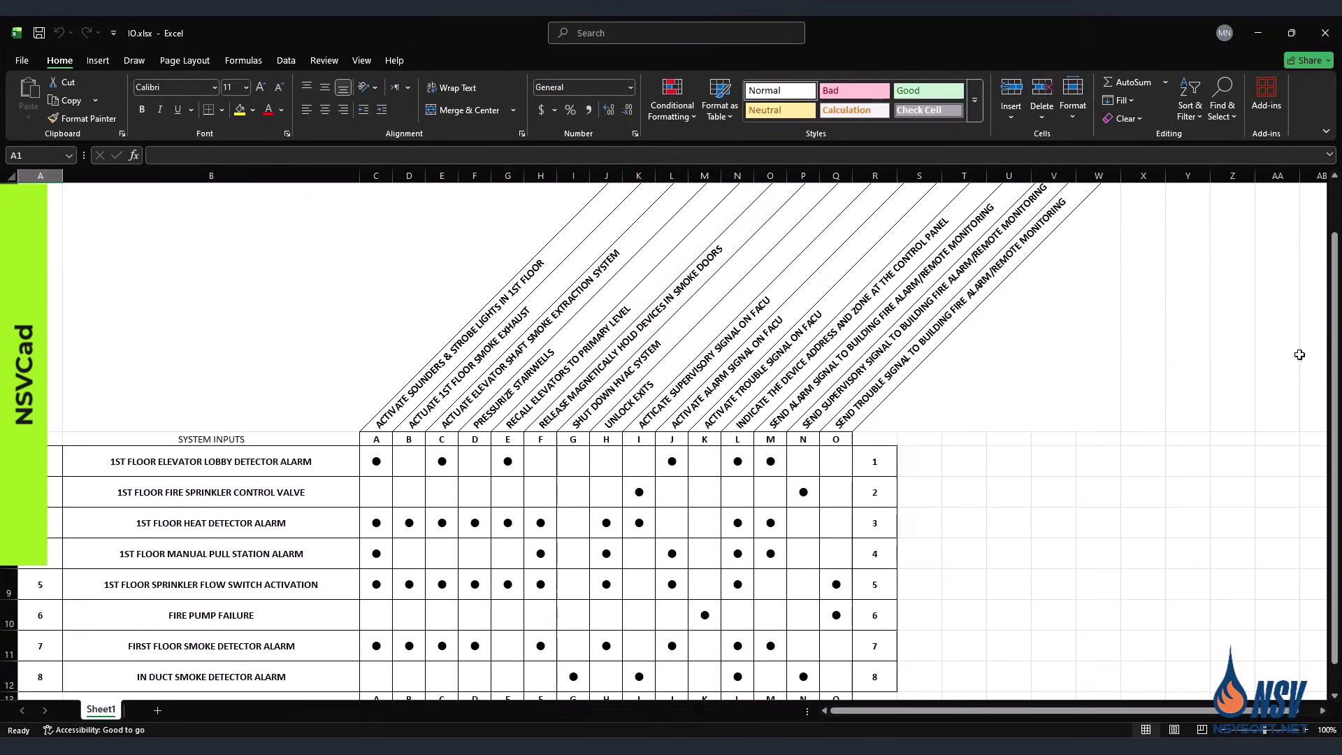
{"action": "left_click", "coordinate": [1325, 33]}
{"action": "left_click", "coordinate": [881, 731]}
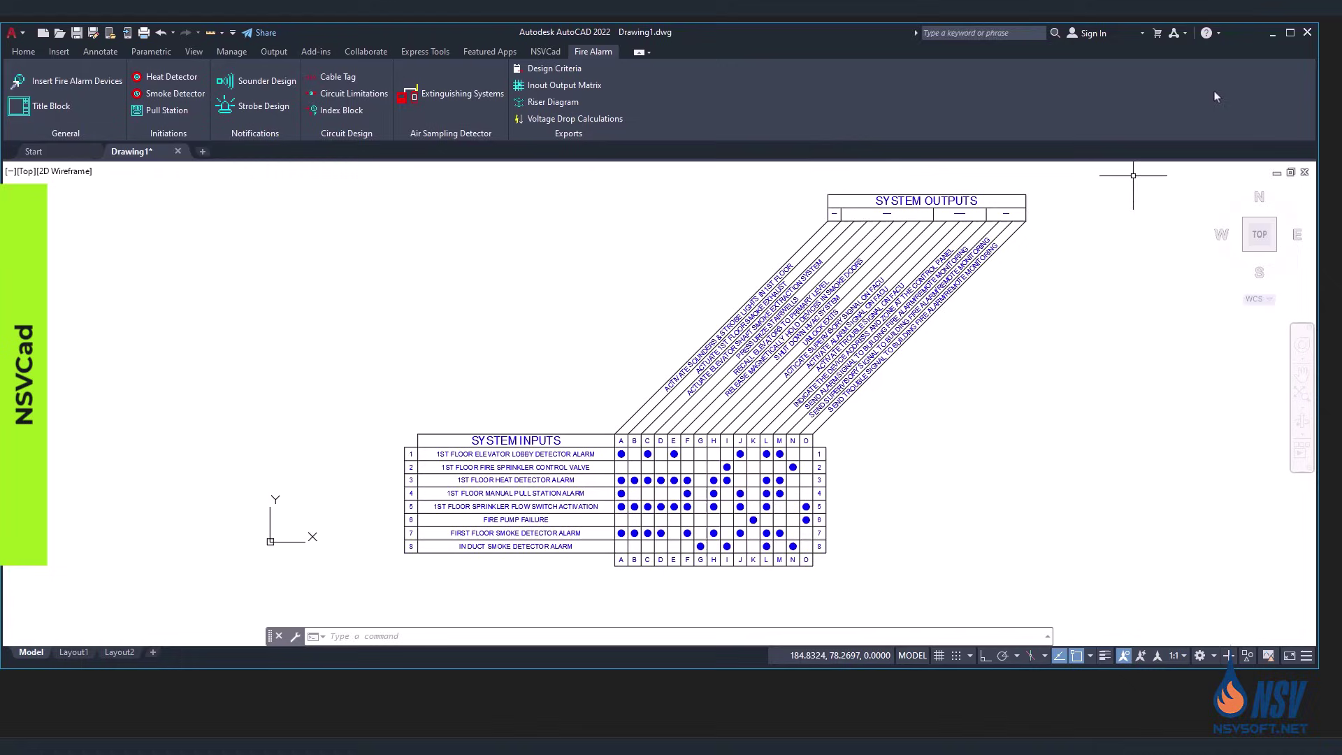
{"action": "left_click", "coordinate": [1290, 33]}
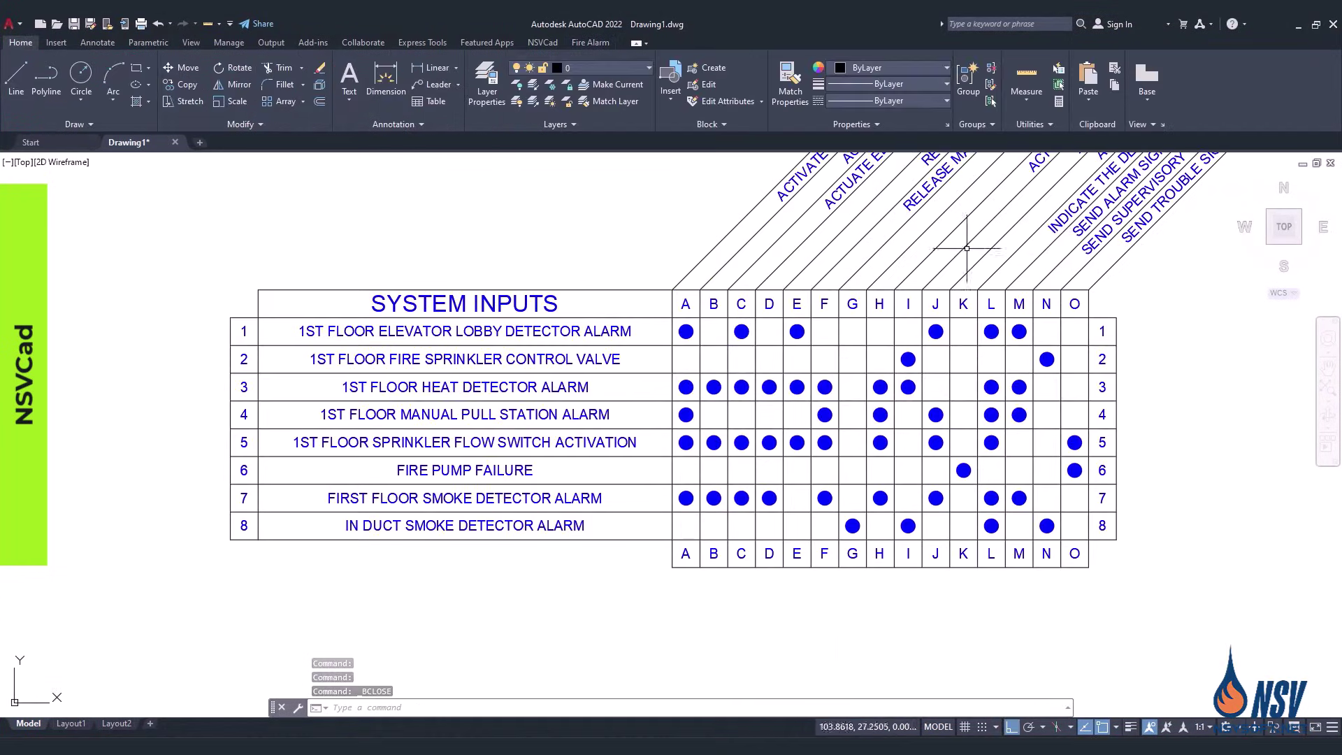
{"action": "middle_click_drag", "start_coordinate": [967, 248], "coordinate": [596, 639]}
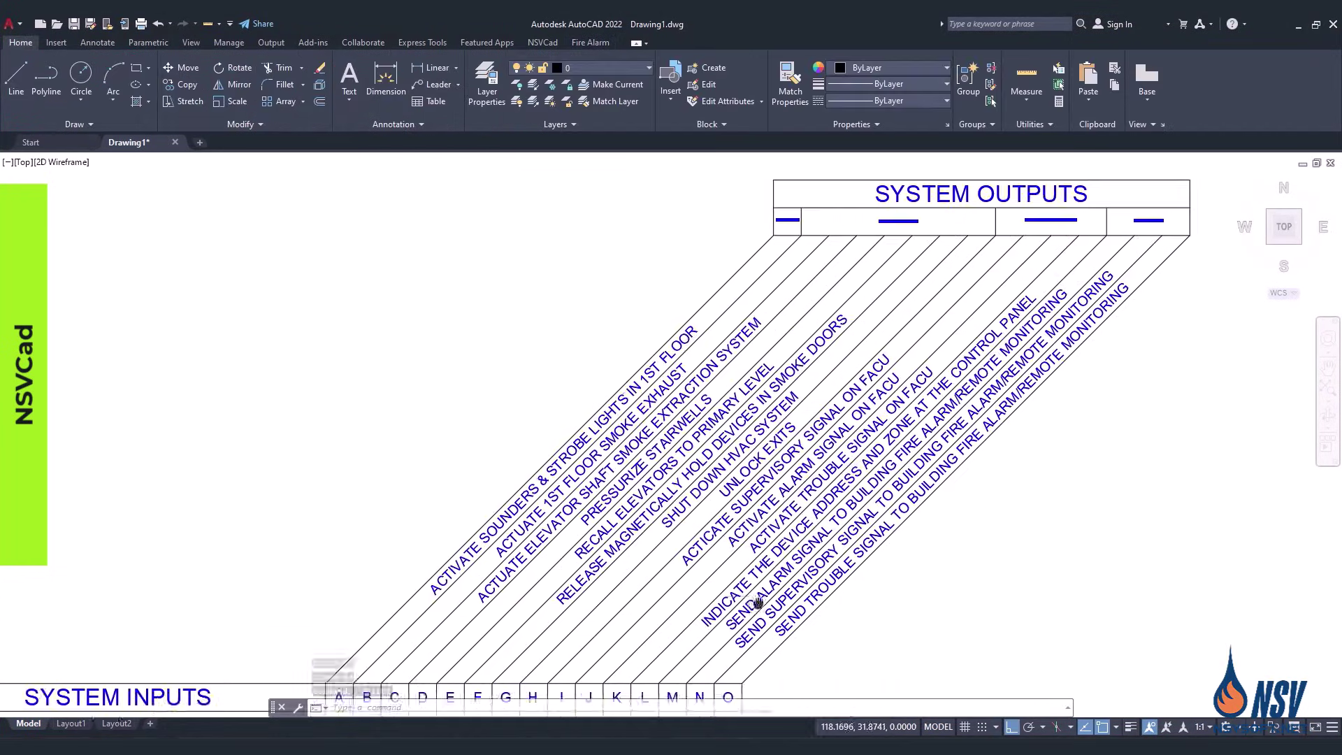
{"action": "scroll", "coordinate": [853, 534], "scroll_direction": "up", "scroll_amount": 3}
{"action": "middle_click_drag", "start_coordinate": [853, 534], "coordinate": [719, 509]}
{"action": "scroll", "coordinate": [779, 439], "scroll_direction": "down", "scroll_amount": 5}
{"action": "scroll", "coordinate": [779, 438], "scroll_direction": "down", "scroll_amount": 2}
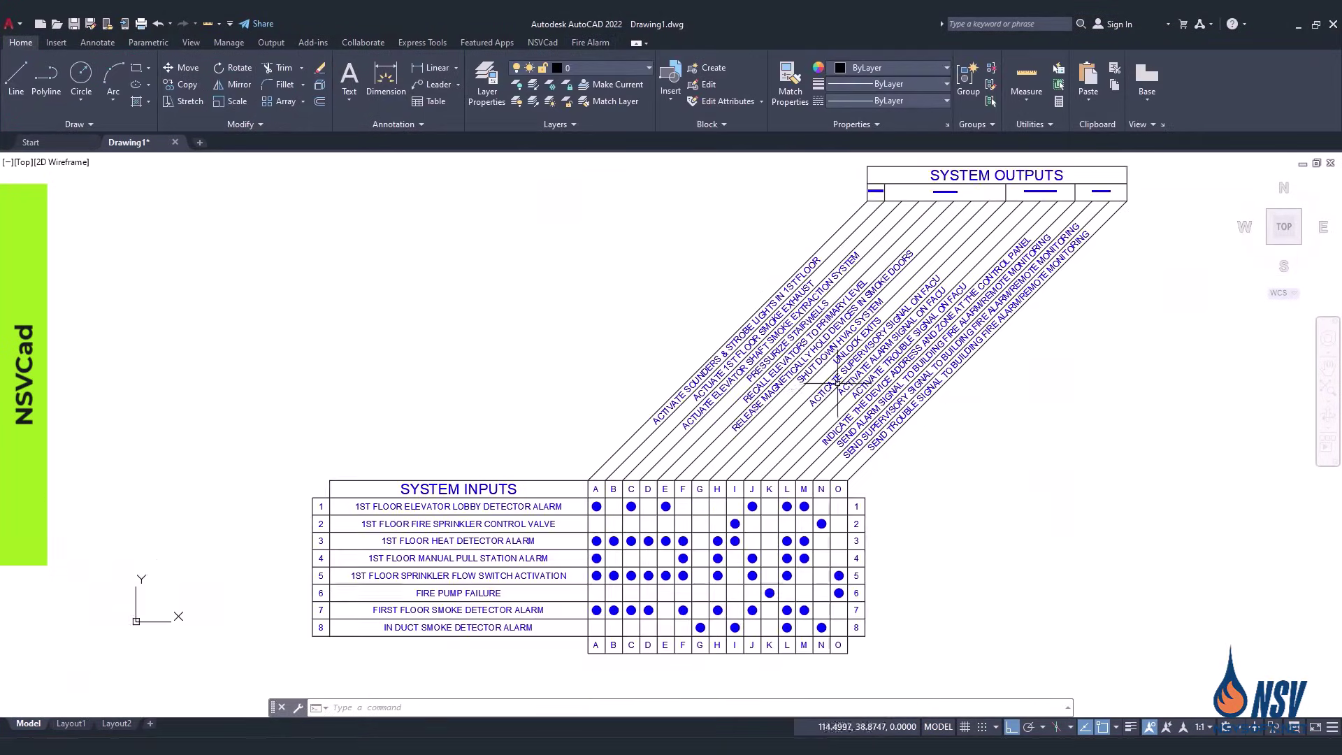